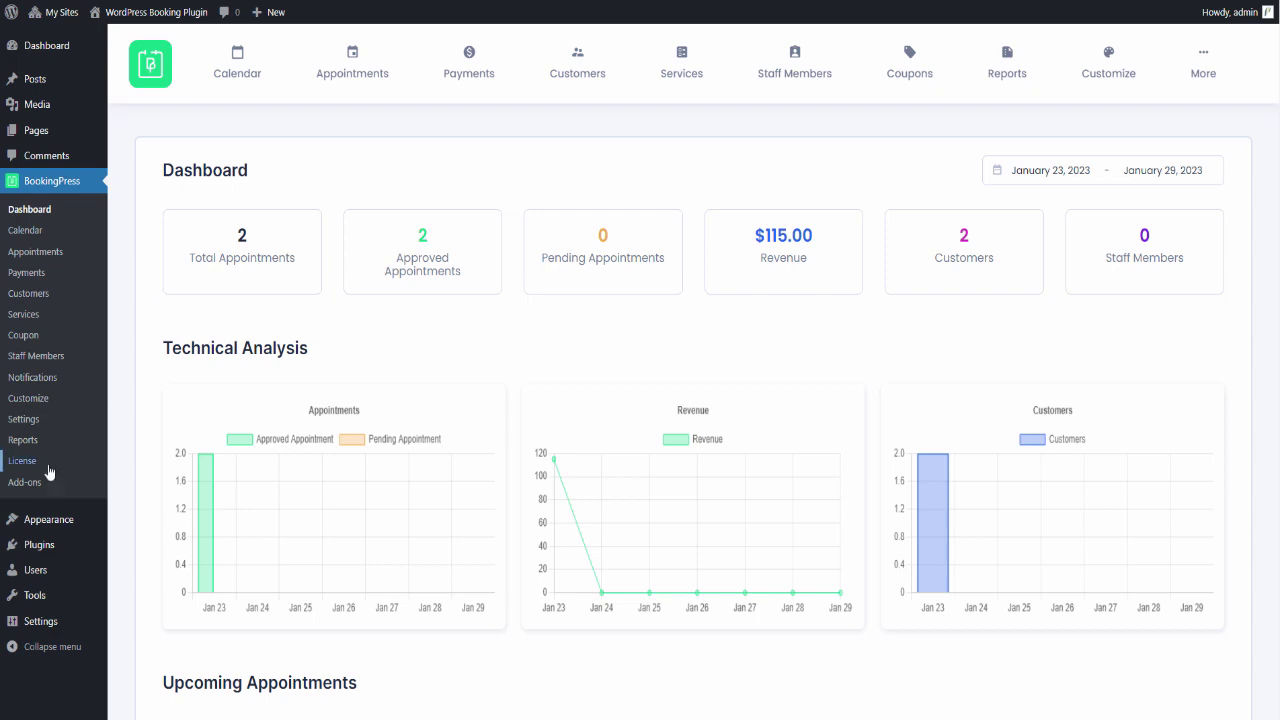
- Activate the Deposit Payment module on the BookingPress Add-ons page
{"action": "left_click", "coordinate": [42, 485]}
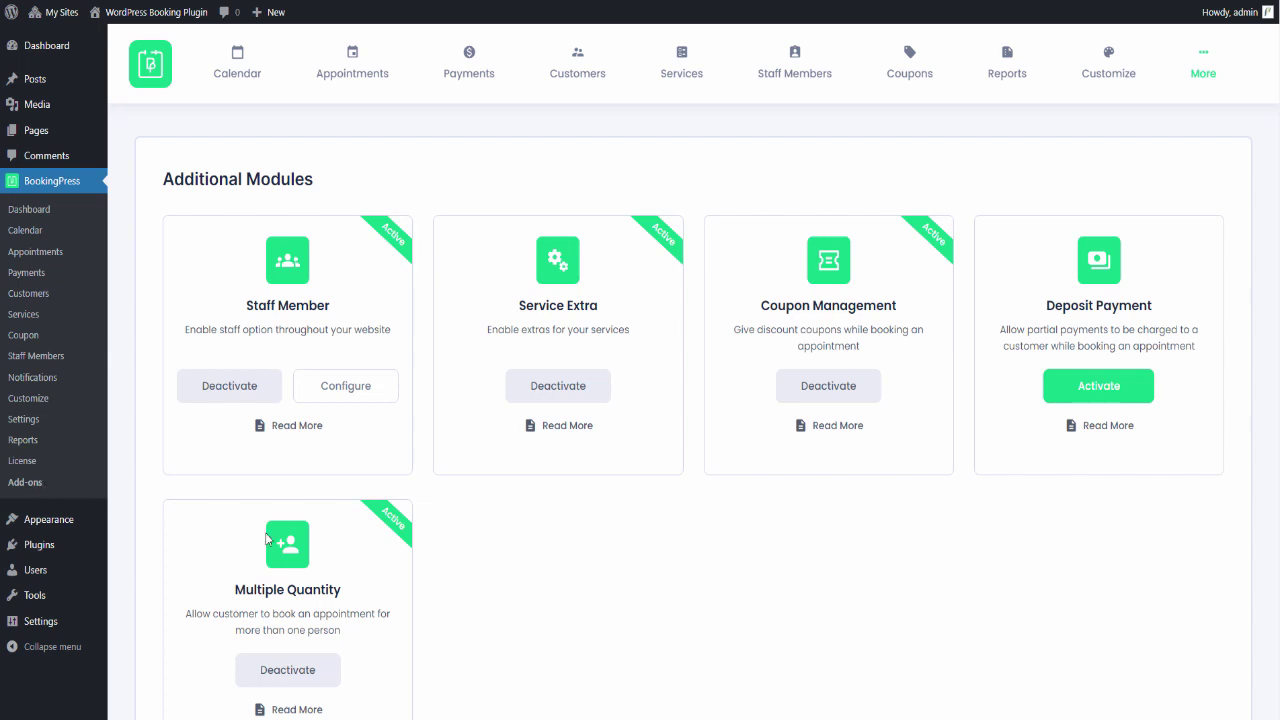
{"action": "left_click", "coordinate": [1077, 397]}
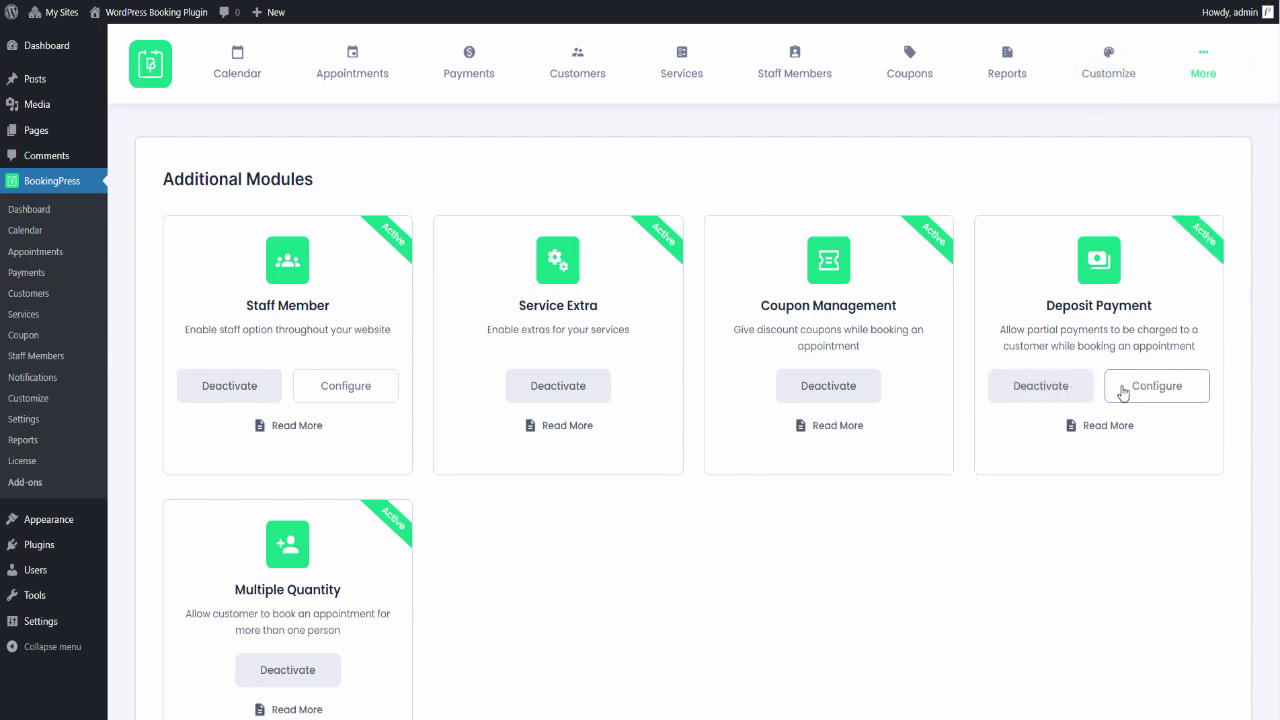
- Configure Deposit Payment with Allow Customers To Pay set to 'Deposit Only' and save
{"action": "left_click", "coordinate": [1122, 394]}
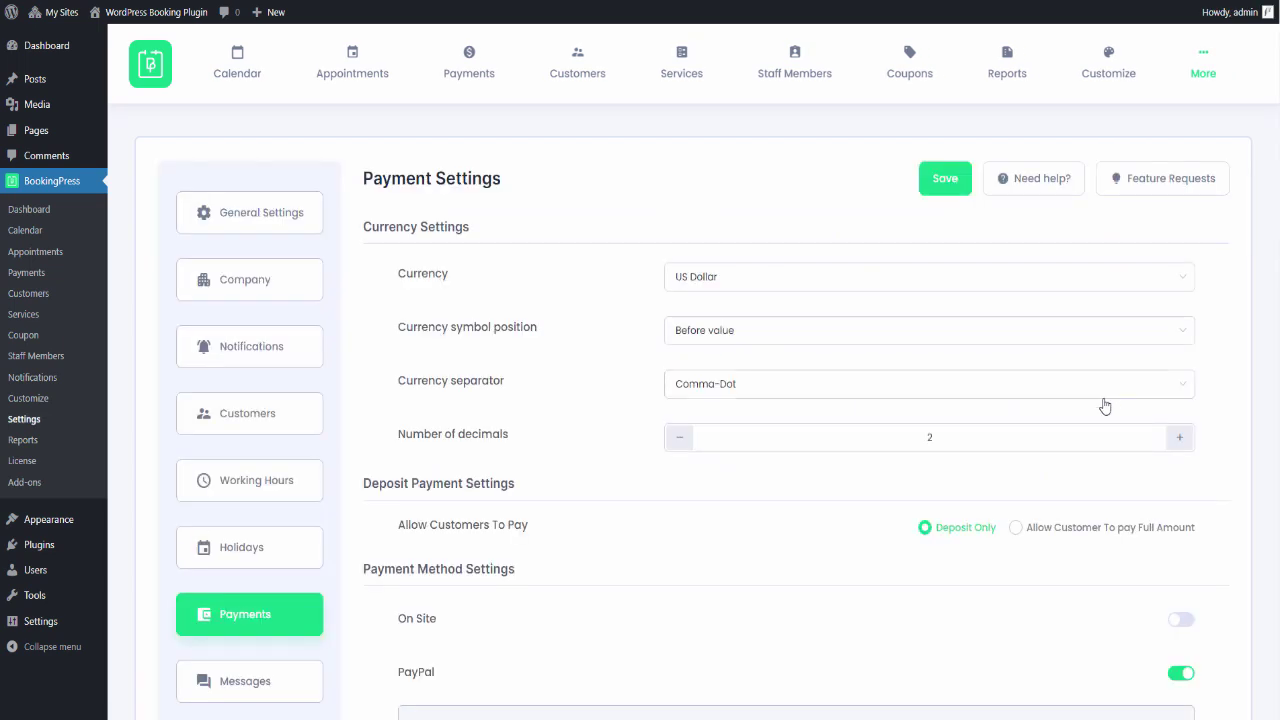
{"action": "left_click", "coordinate": [1030, 537]}
{"action": "left_click", "coordinate": [962, 537]}
{"action": "left_click", "coordinate": [950, 190]}
- Edit the Vinyasa Yoga service and set its Deposit Amount(%) to 50
{"action": "left_click", "coordinate": [668, 74]}
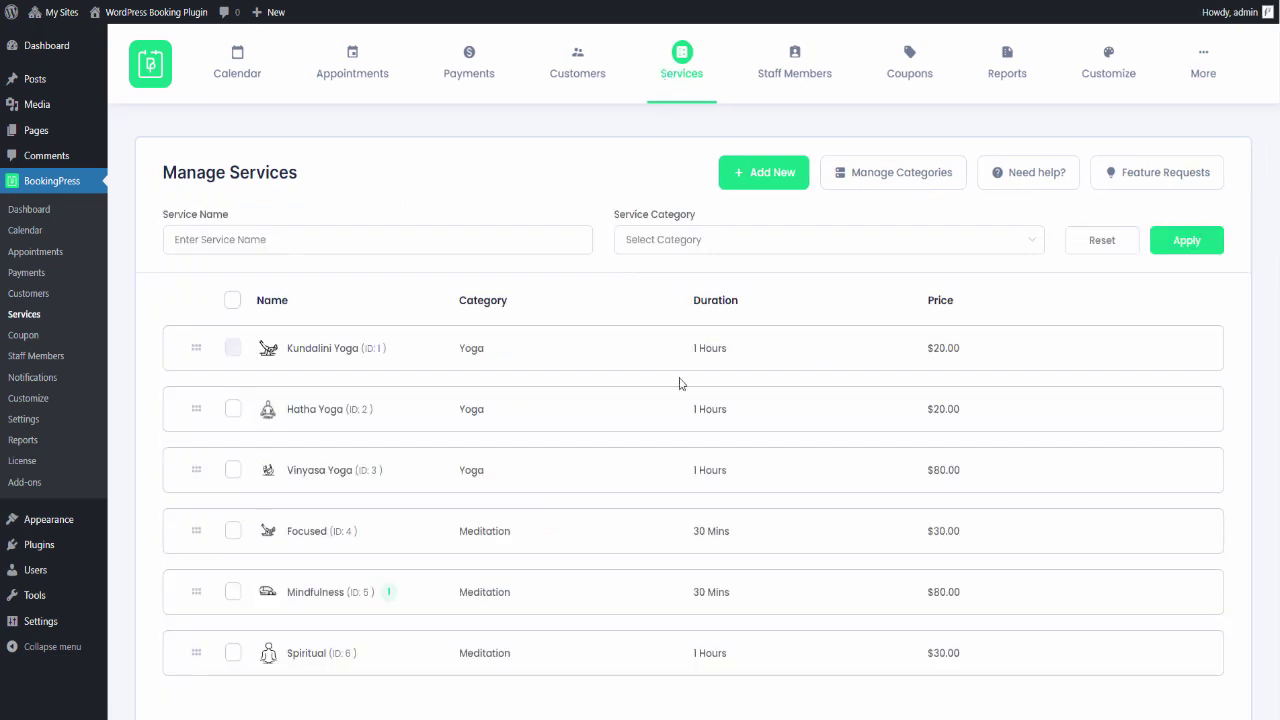
{"action": "mouse_move", "coordinate": [877, 471]}
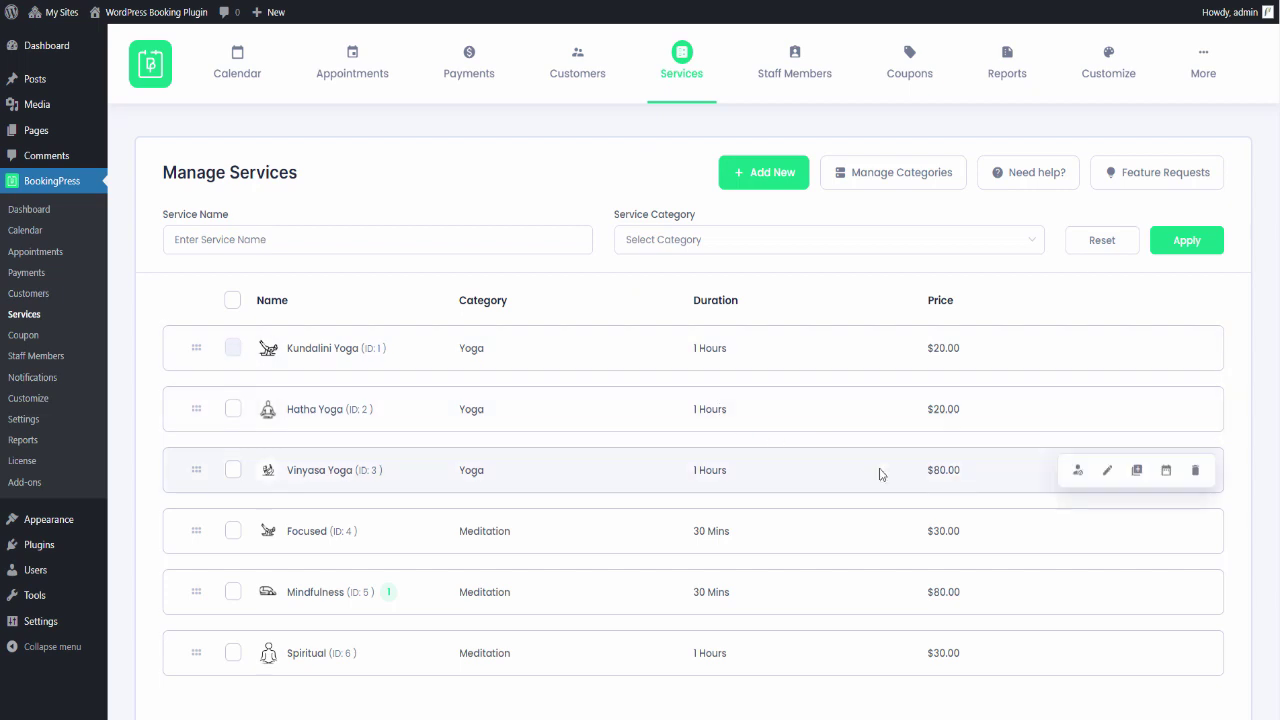
{"action": "left_click", "coordinate": [1108, 471]}
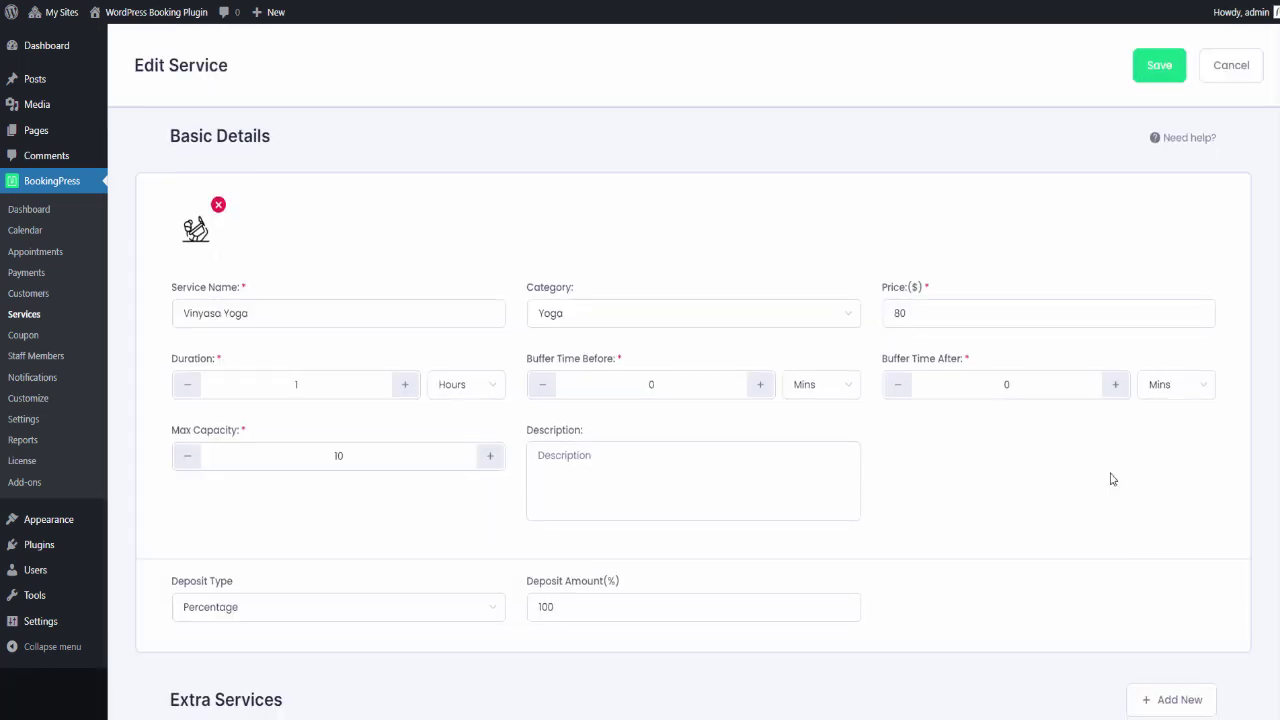
{"action": "scroll", "coordinate": [1109, 480], "scroll_direction": "down", "scroll_amount": 1}
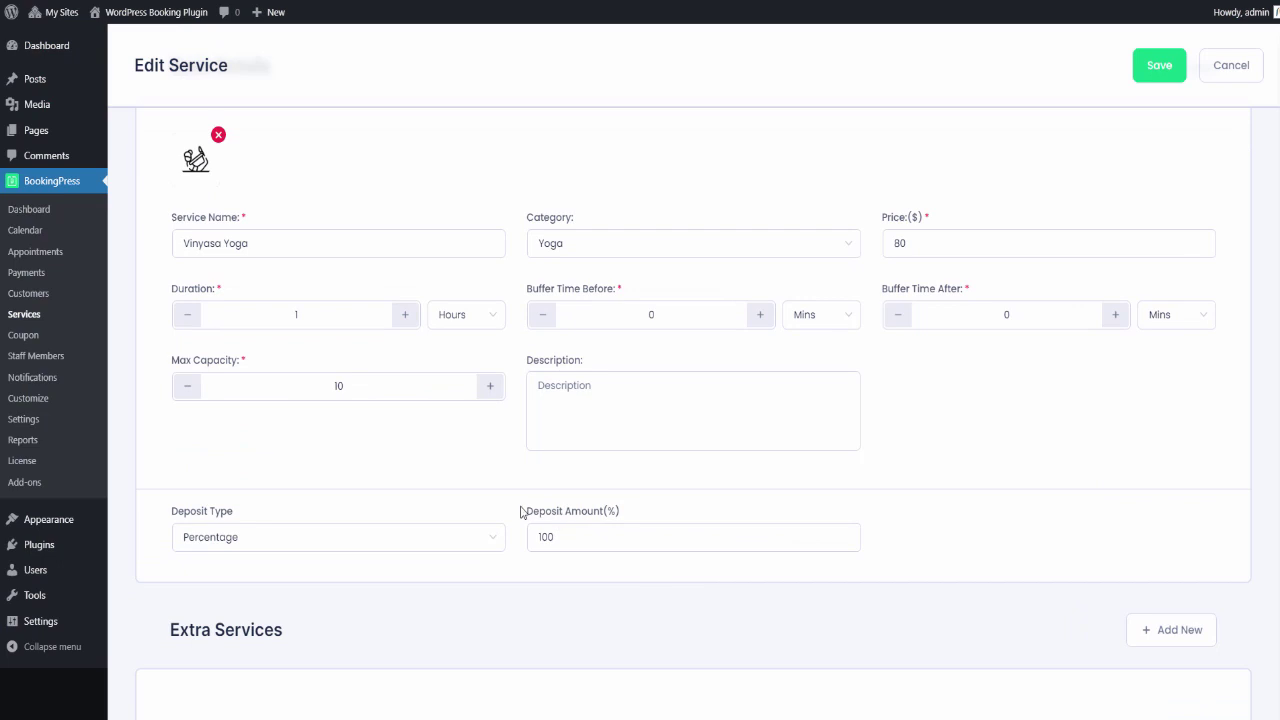
{"action": "left_click_drag", "start_coordinate": [523, 511], "coordinate": [630, 511]}
{"action": "left_click", "coordinate": [631, 511]}
{"action": "left_click", "coordinate": [618, 530]}
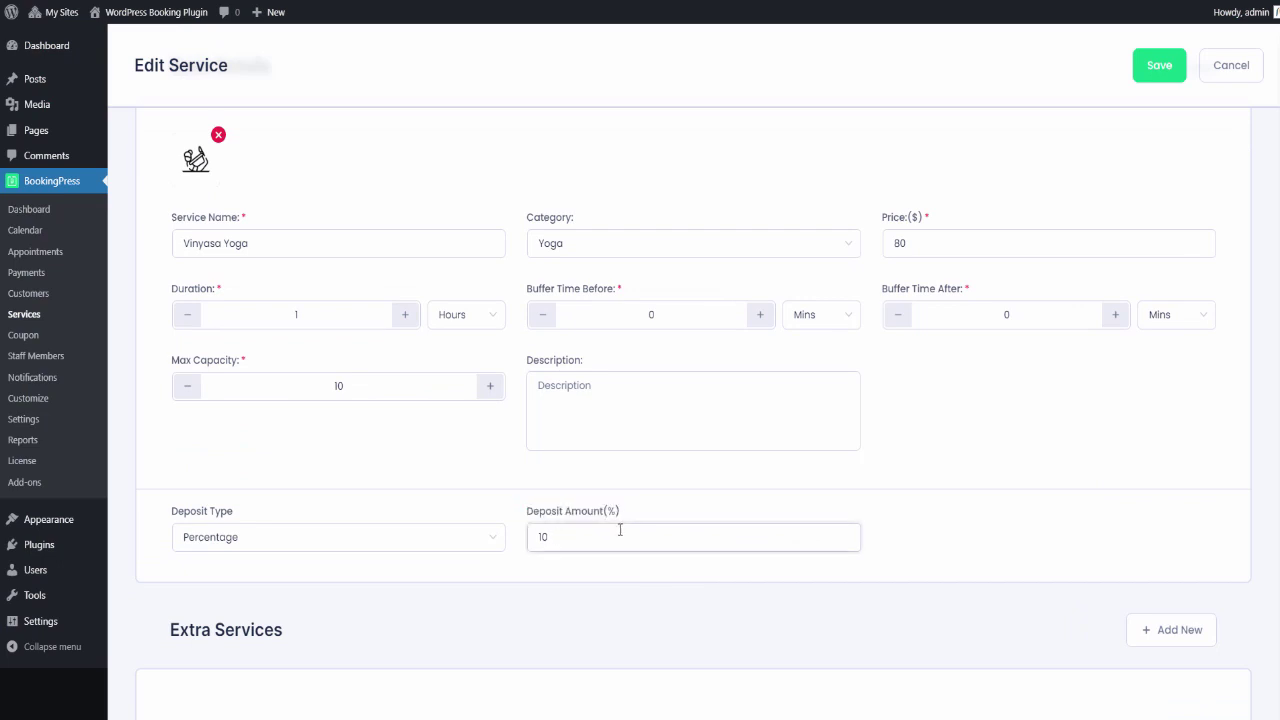
{"action": "key", "text": "BackSpace"}
{"action": "key", "text": "BackSpace"}
{"action": "type", "text": "50"}
- Set the deposit type to Percentage and save the Vinyasa Yoga service
{"action": "left_click", "coordinate": [347, 551]}
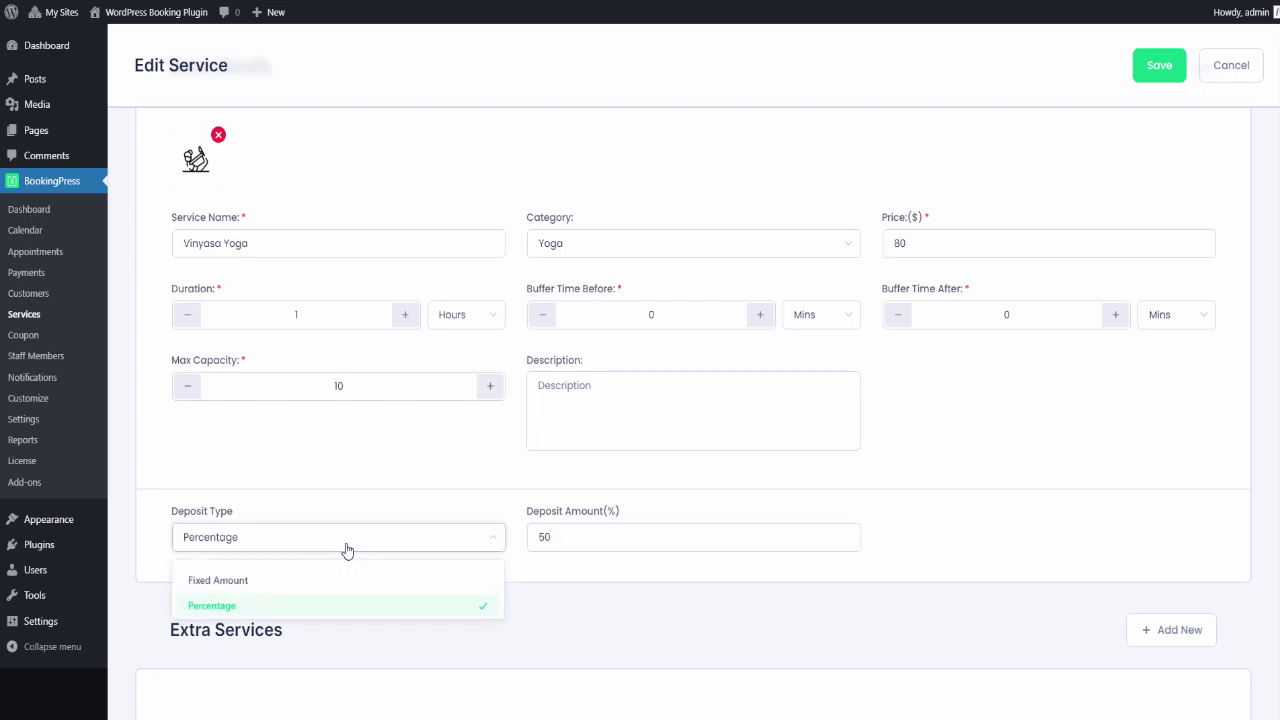
{"action": "left_click", "coordinate": [287, 582]}
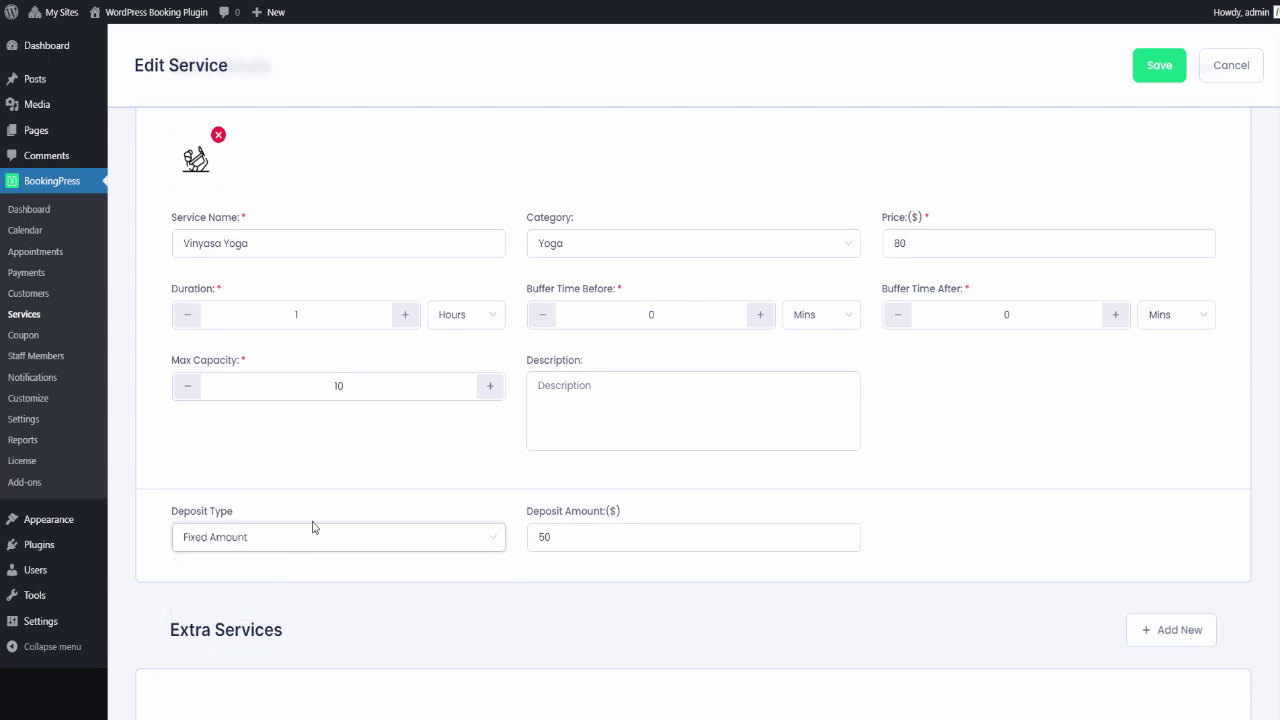
{"action": "left_click", "coordinate": [279, 545]}
{"action": "left_click", "coordinate": [222, 608]}
{"action": "left_click", "coordinate": [1155, 68]}
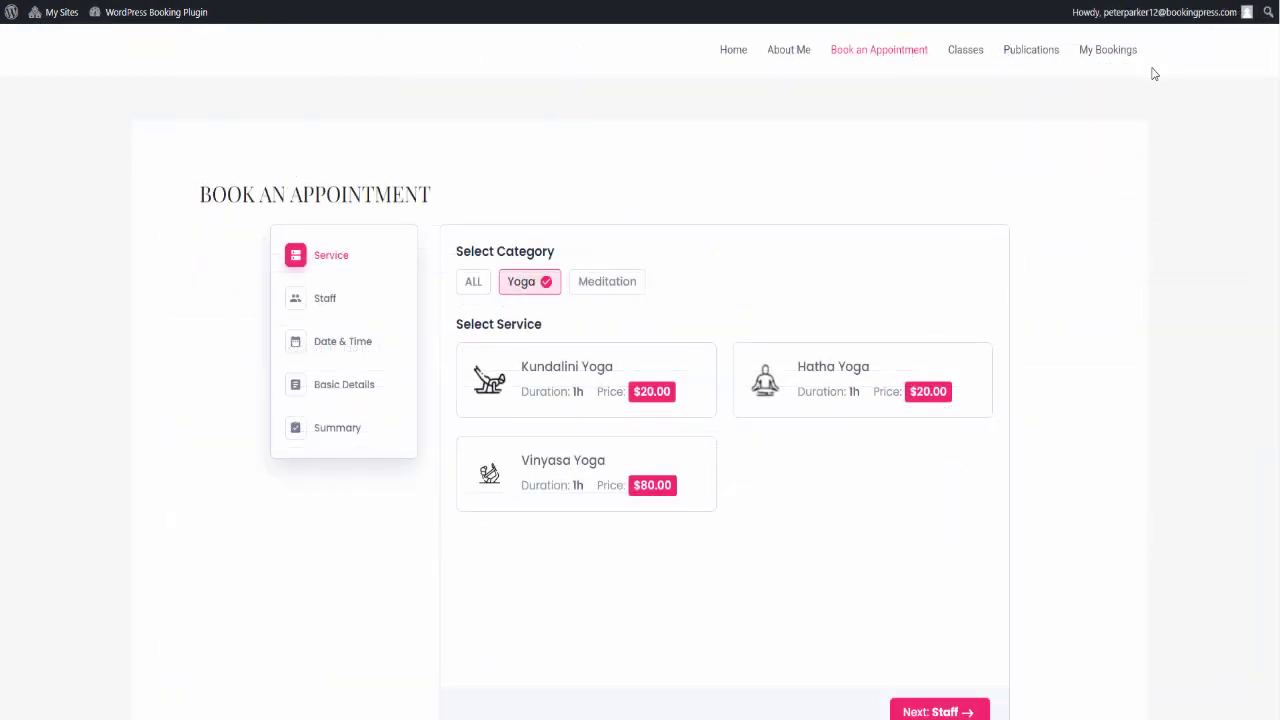
- Select Vinyasa Yoga on the booking form for 3 persons
{"action": "left_click", "coordinate": [663, 456]}
{"action": "scroll", "coordinate": [665, 448], "scroll_direction": "down", "scroll_amount": 2}
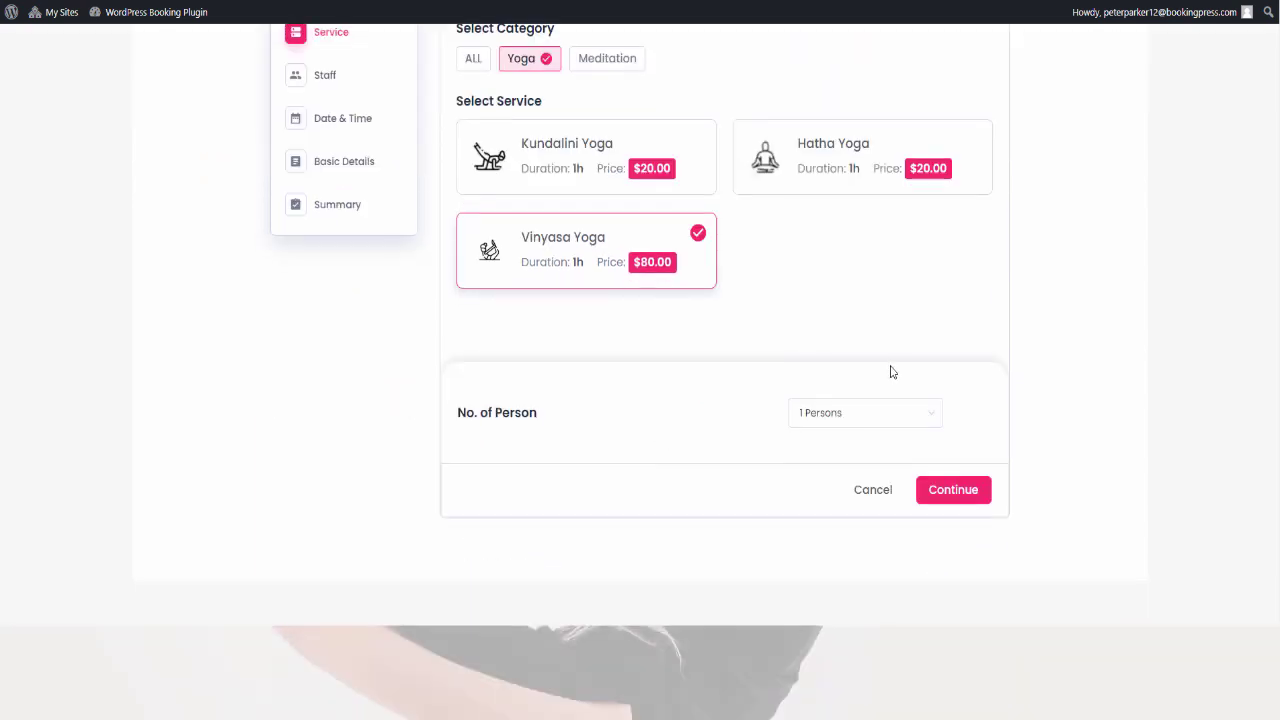
{"action": "left_click", "coordinate": [871, 411]}
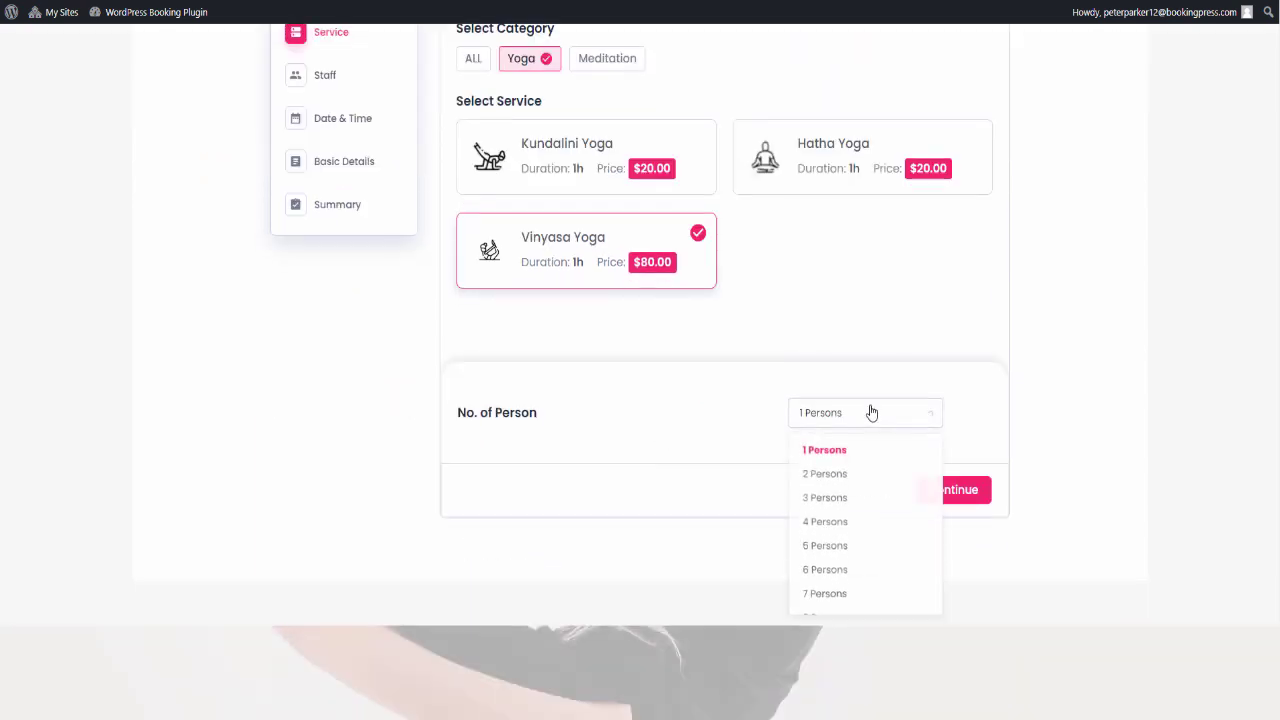
{"action": "left_click", "coordinate": [866, 510]}
{"action": "left_click", "coordinate": [948, 490]}
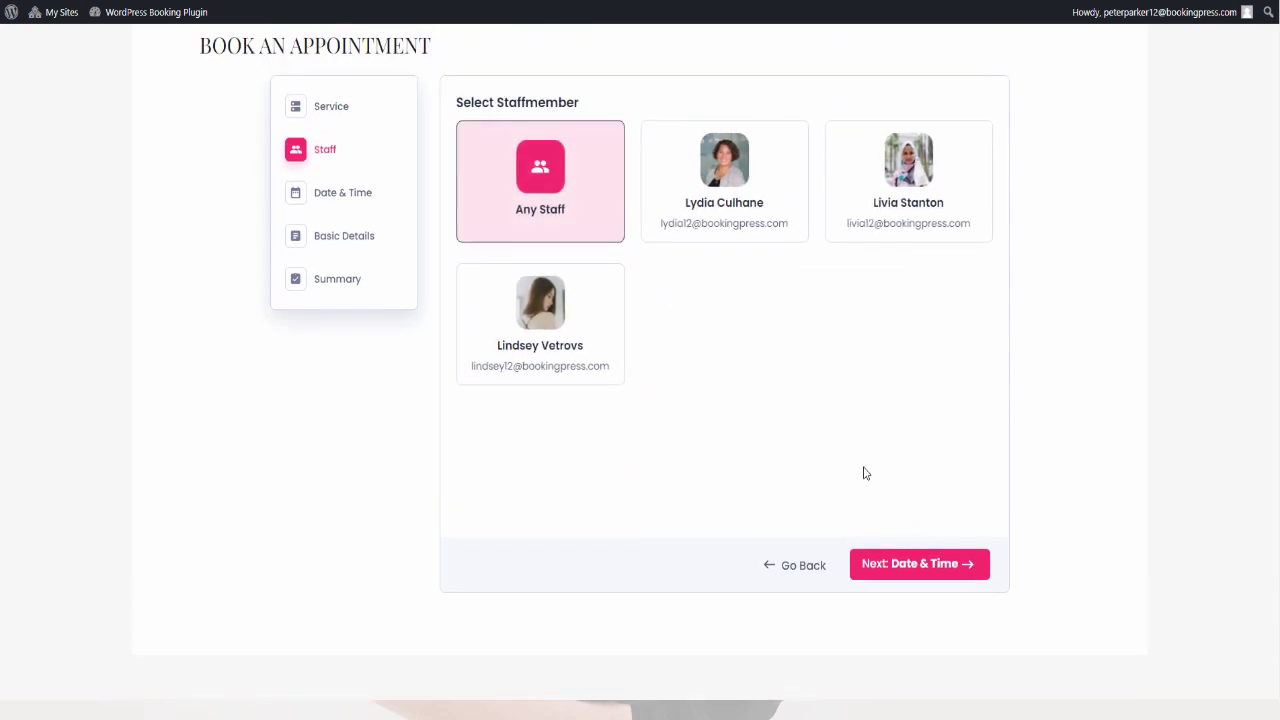
- Choose a specific staff member, January 25 at 9:00 am, and proceed to the Summary
{"action": "left_click", "coordinate": [855, 222]}
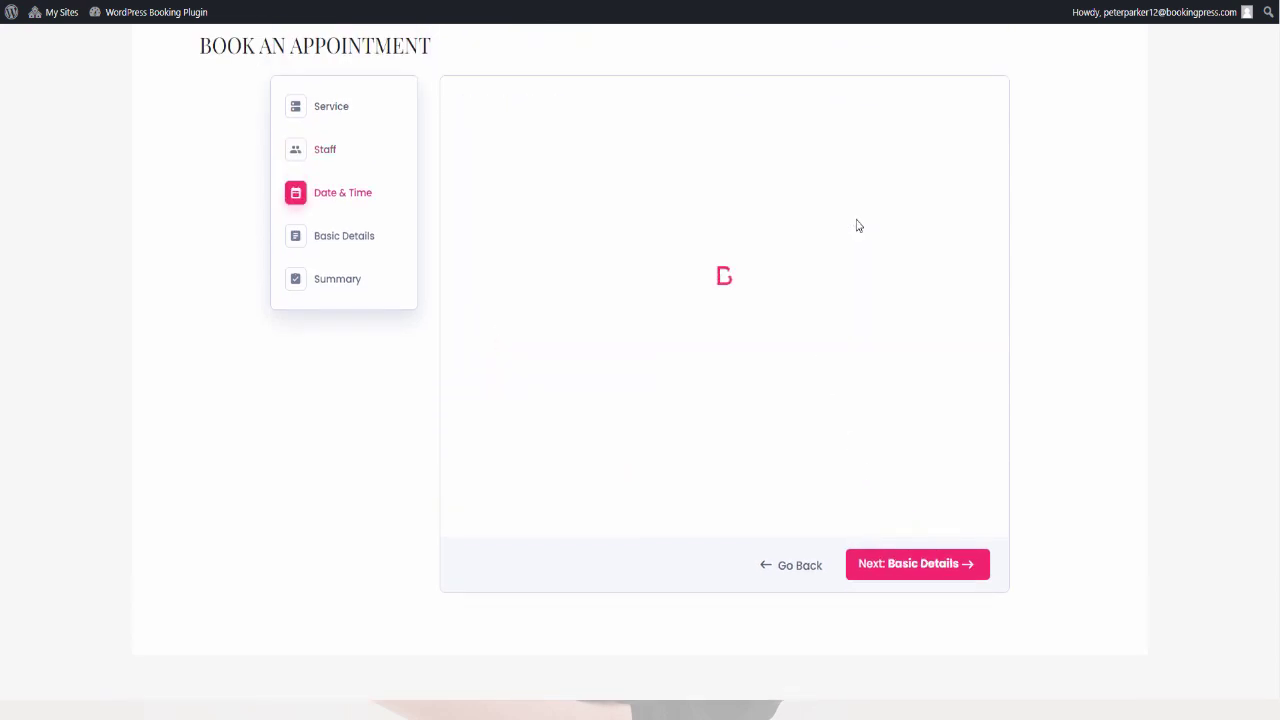
{"action": "left_click", "coordinate": [548, 379]}
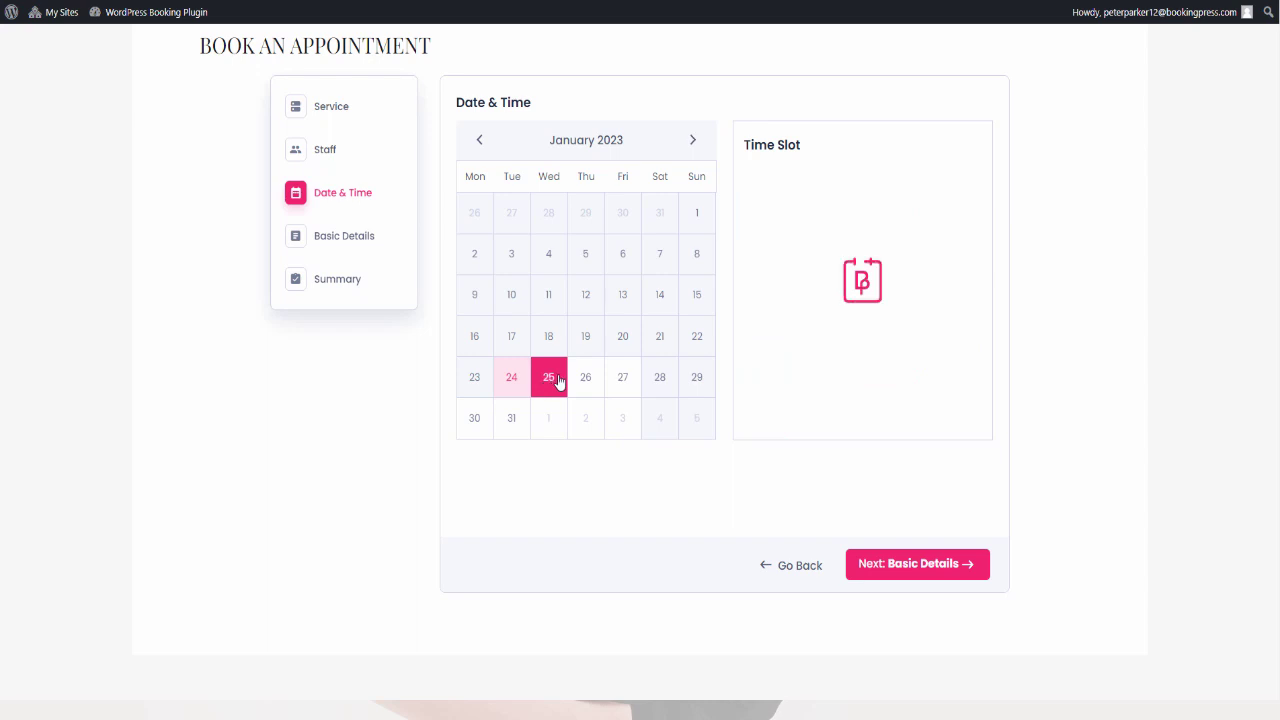
{"action": "left_click", "coordinate": [805, 232]}
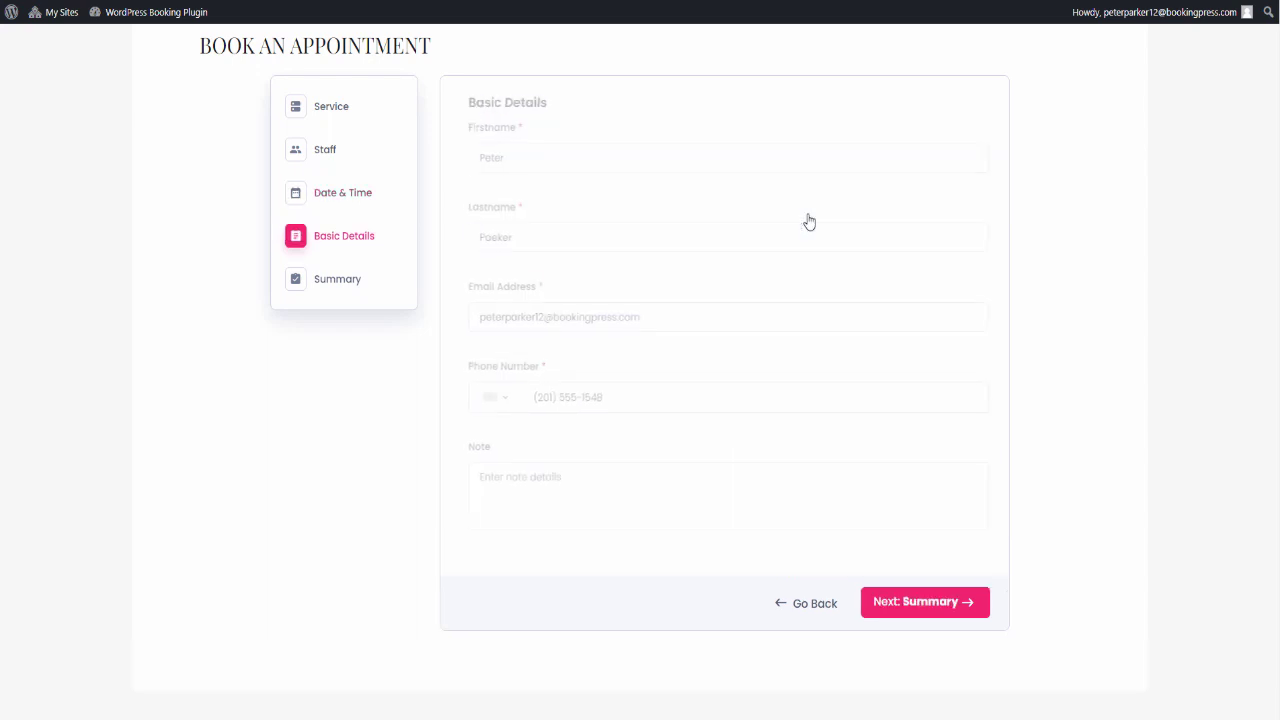
{"action": "left_click", "coordinate": [938, 602]}
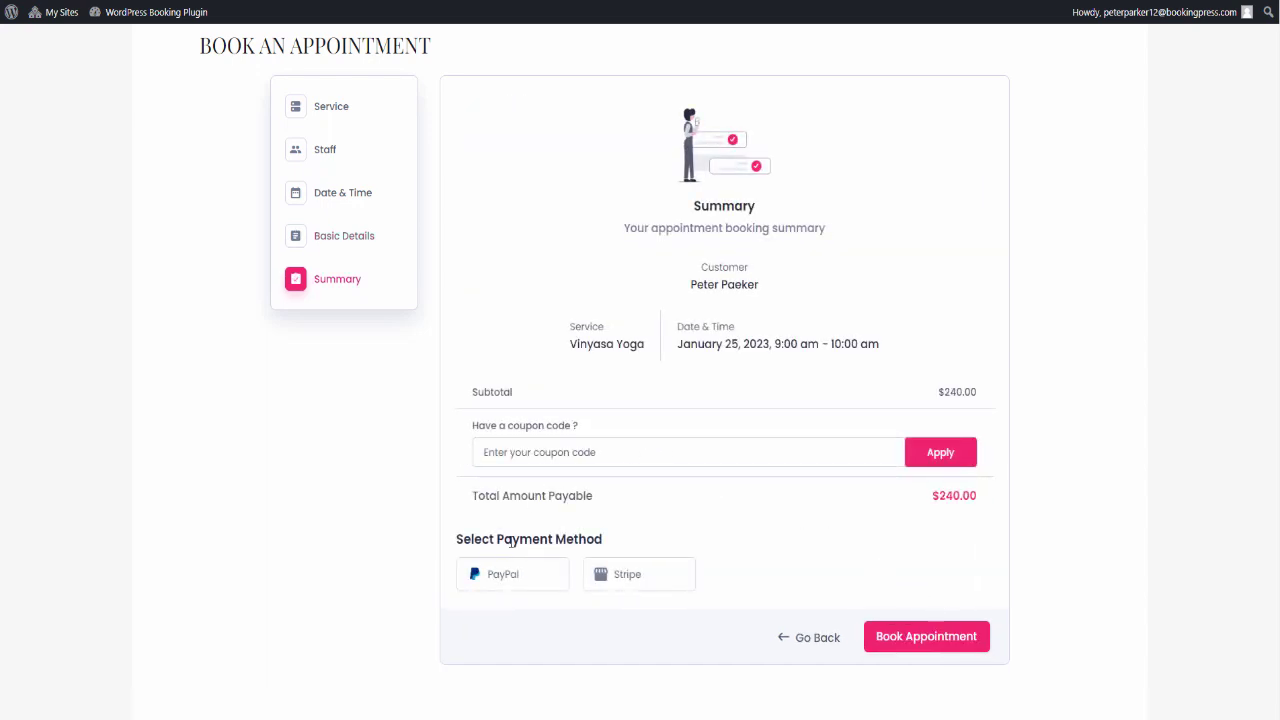
- Select Stripe as the payment method for the booking
{"action": "left_click", "coordinate": [522, 582]}
{"action": "scroll", "coordinate": [603, 565], "scroll_direction": "down", "scroll_amount": 2}
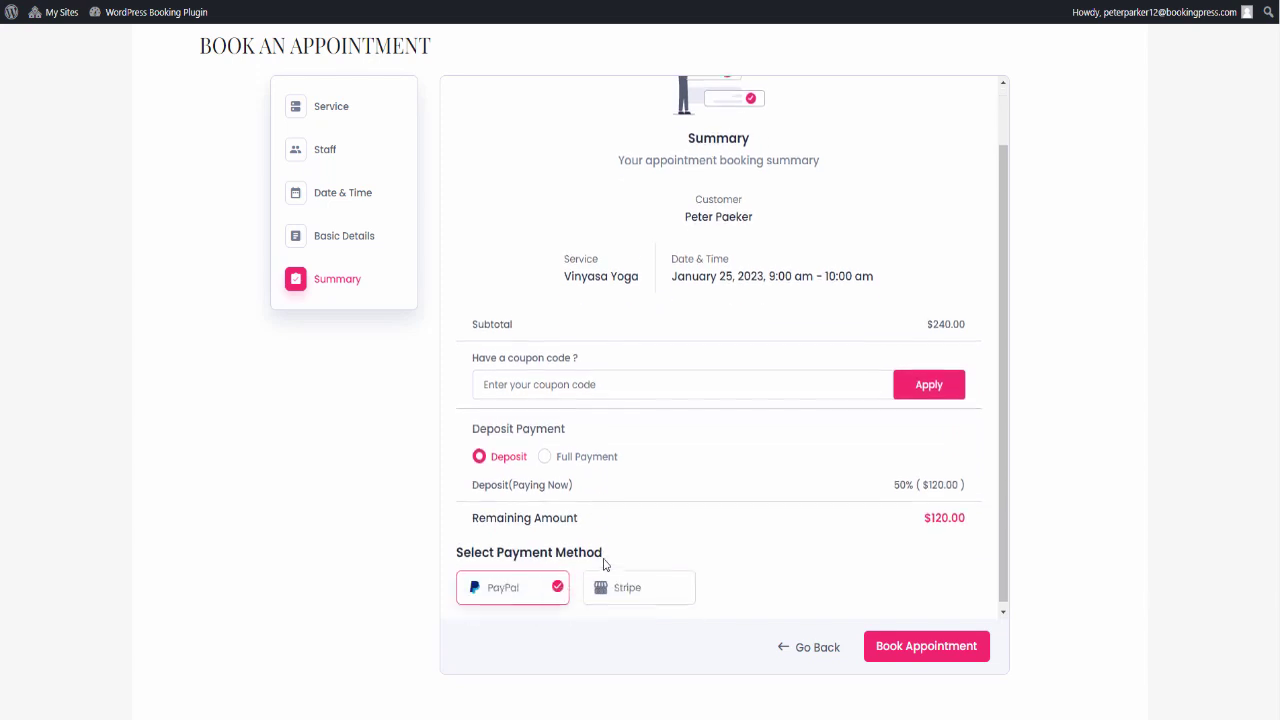
{"action": "left_click", "coordinate": [627, 587]}
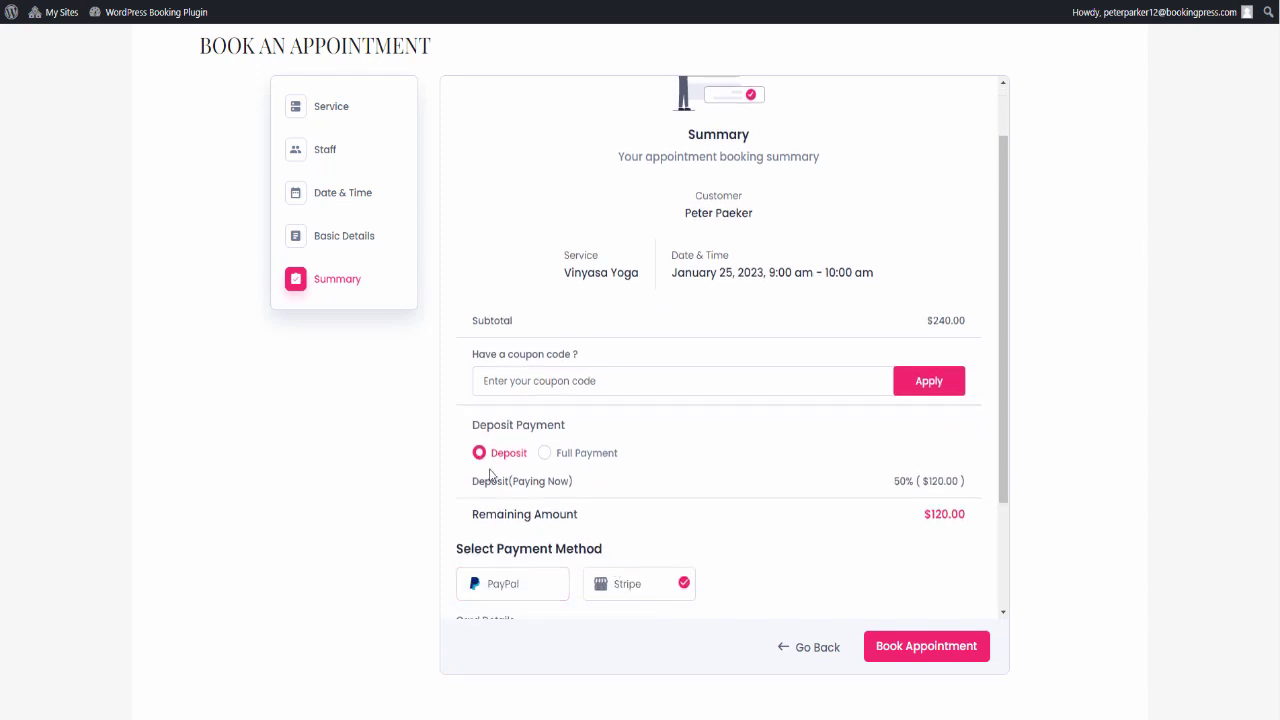
- Keep the Deposit option, paying 50% ($120.00) now with $120.00 remaining
{"action": "left_click_drag", "start_coordinate": [480, 425], "coordinate": [568, 428]}
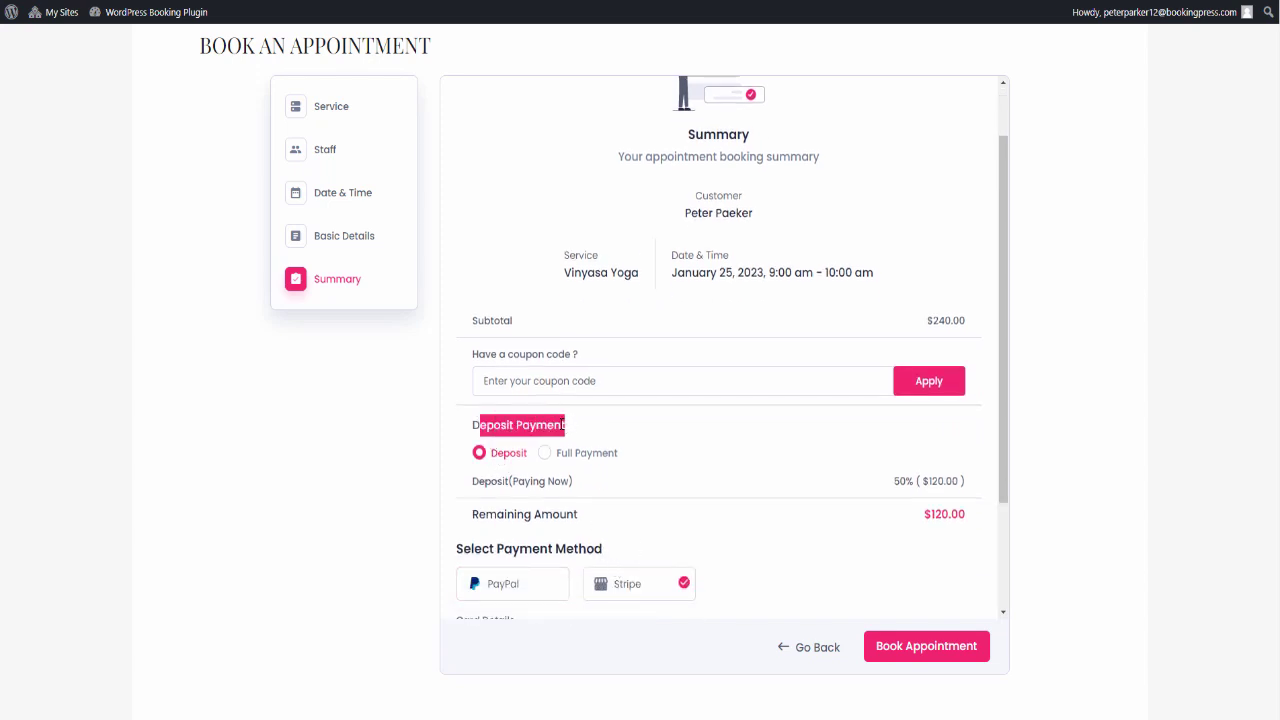
{"action": "left_click", "coordinate": [568, 430]}
{"action": "left_click", "coordinate": [583, 456]}
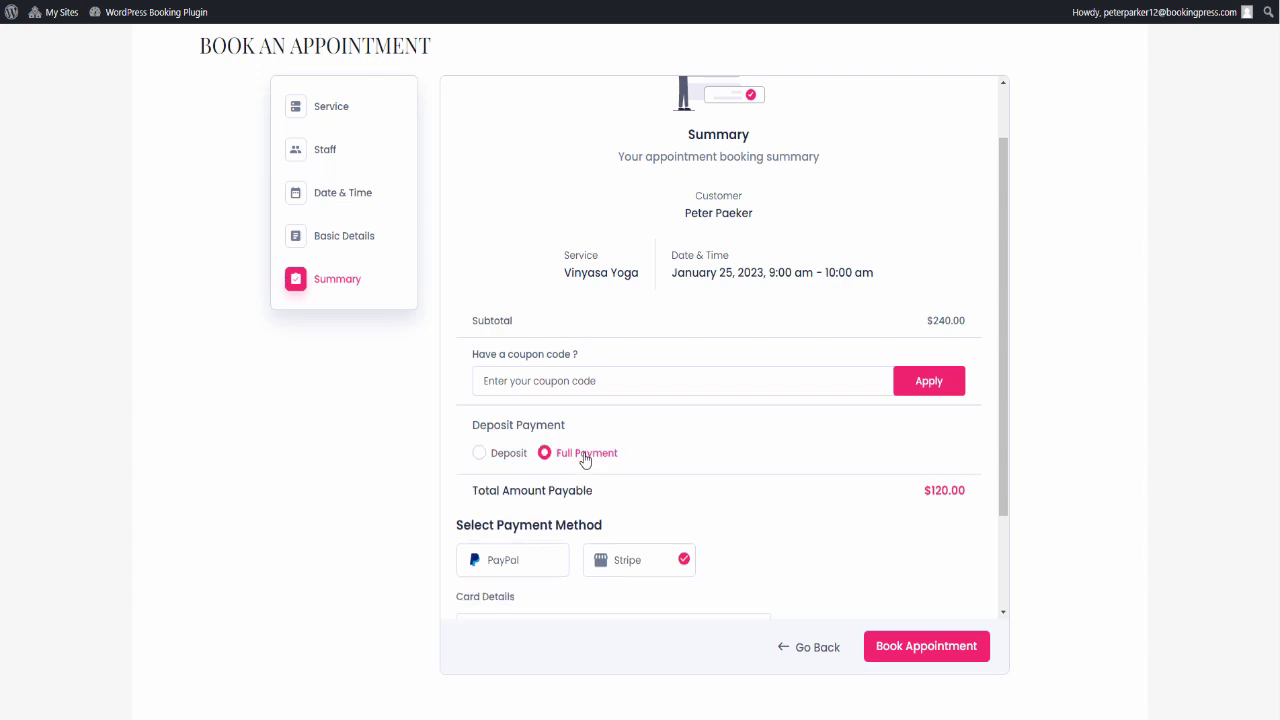
{"action": "left_click", "coordinate": [503, 458]}
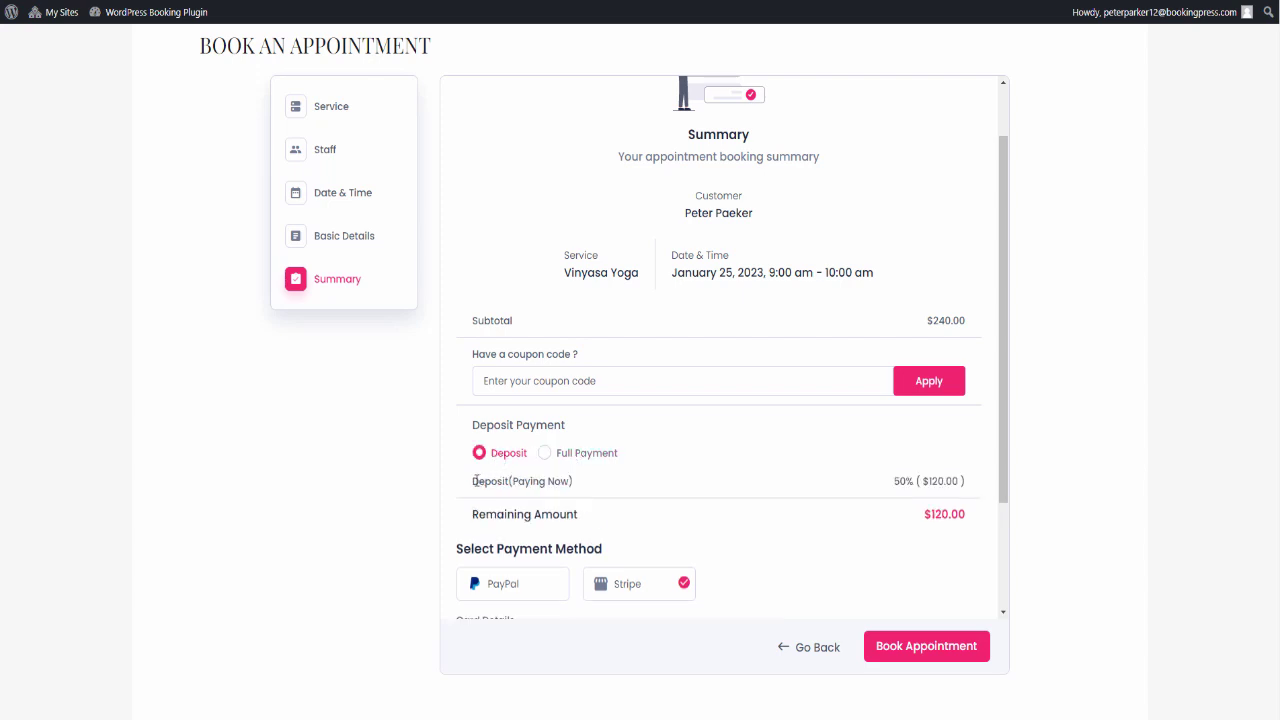
{"action": "left_click_drag", "start_coordinate": [476, 481], "coordinate": [582, 486]}
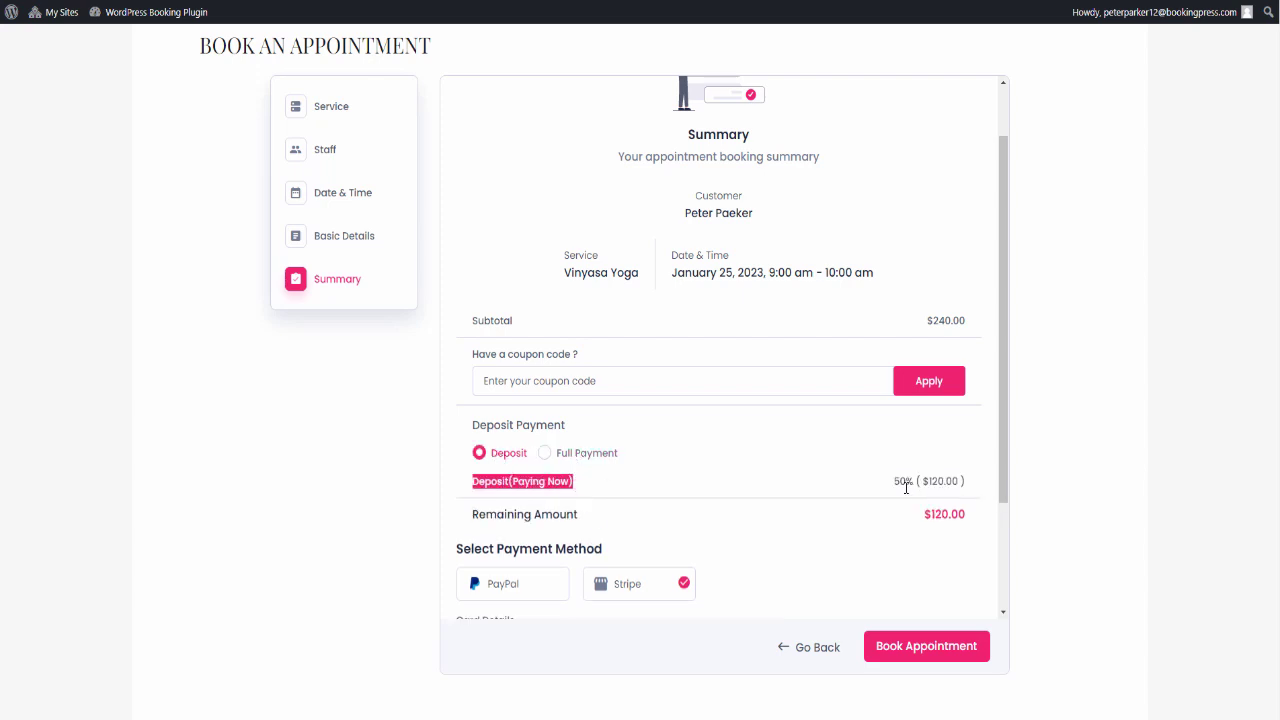
{"action": "left_click_drag", "start_coordinate": [892, 482], "coordinate": [915, 482]}
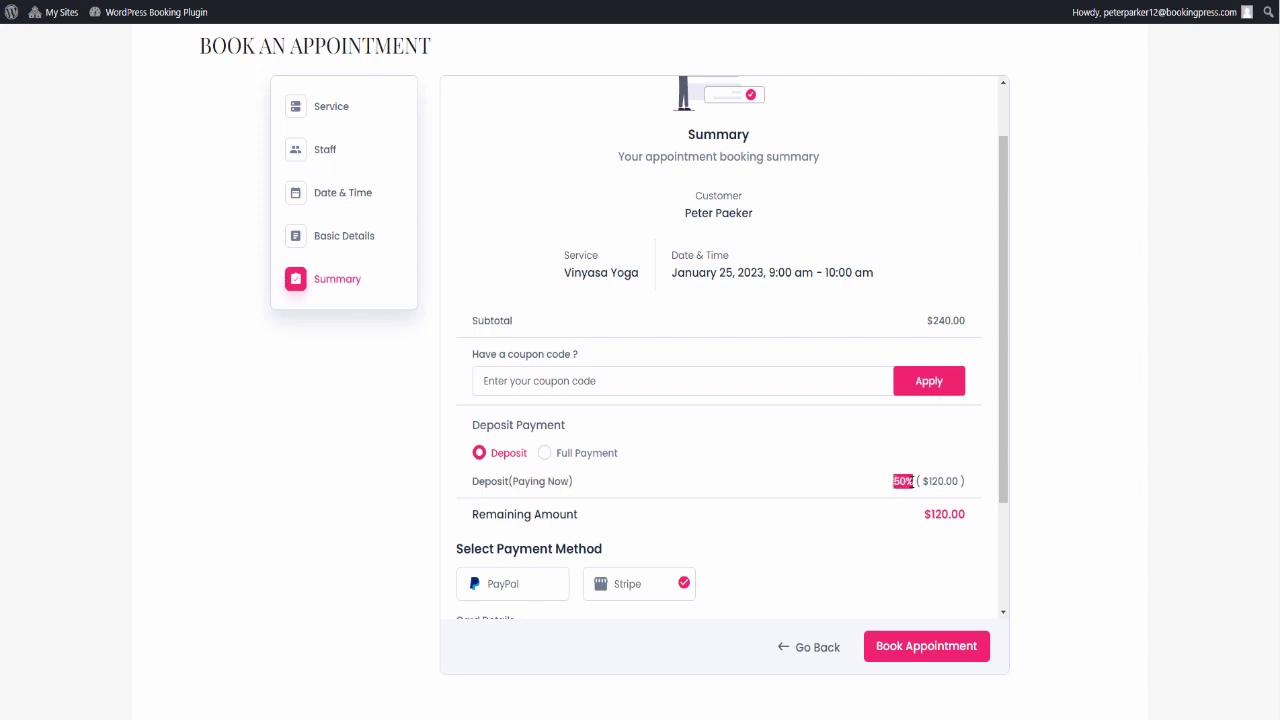
{"action": "left_click", "coordinate": [917, 482]}
{"action": "scroll", "coordinate": [605, 537], "scroll_direction": "down", "scroll_amount": 1}
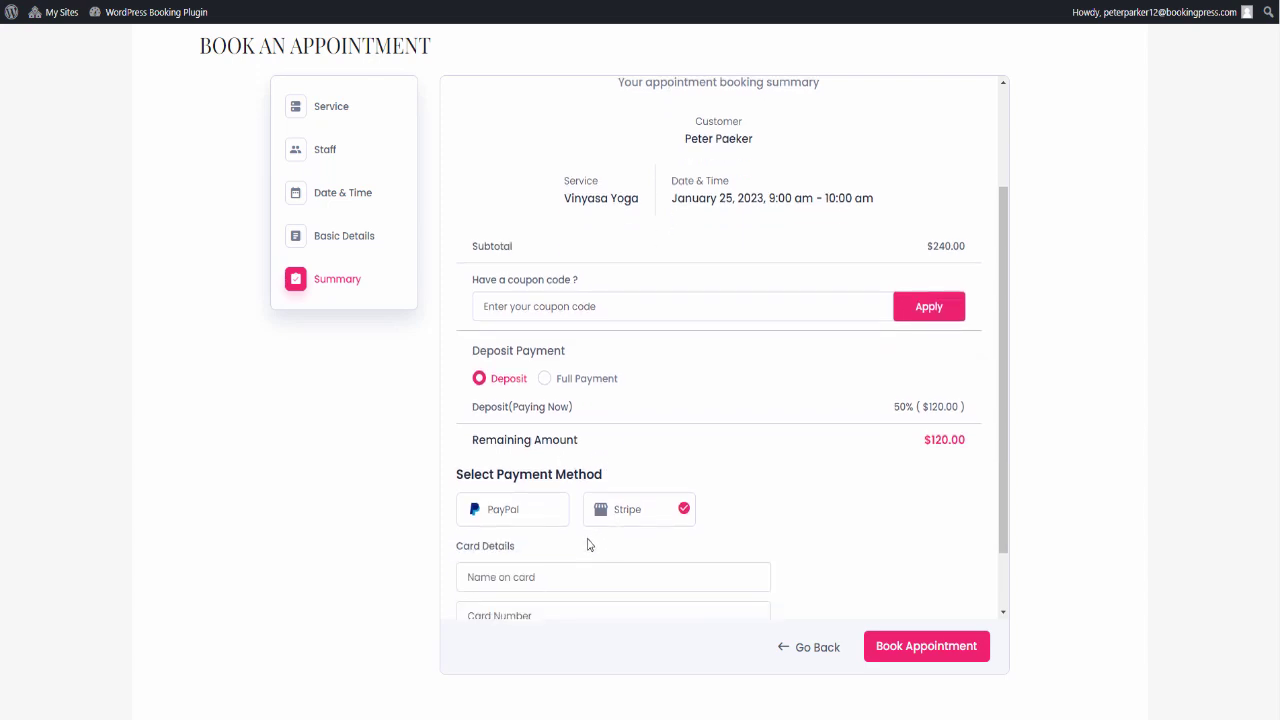
- Enter the cardholder's name and the 4111 test card number
{"action": "scroll", "coordinate": [590, 543], "scroll_direction": "down", "scroll_amount": 1}
{"action": "left_click", "coordinate": [587, 507]}
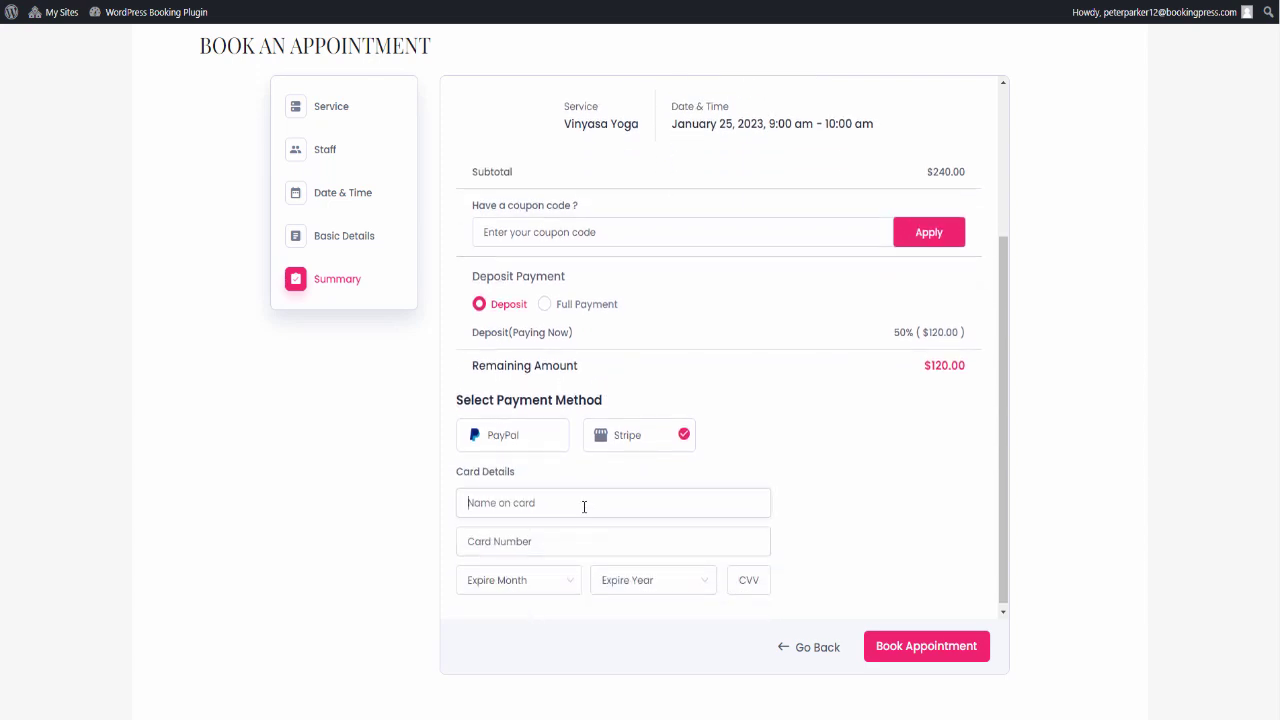
{"action": "type", "text": "Peter Parker"}
{"action": "key", "text": "Tab"}
{"action": "type", "text": "4111 1111 111"}
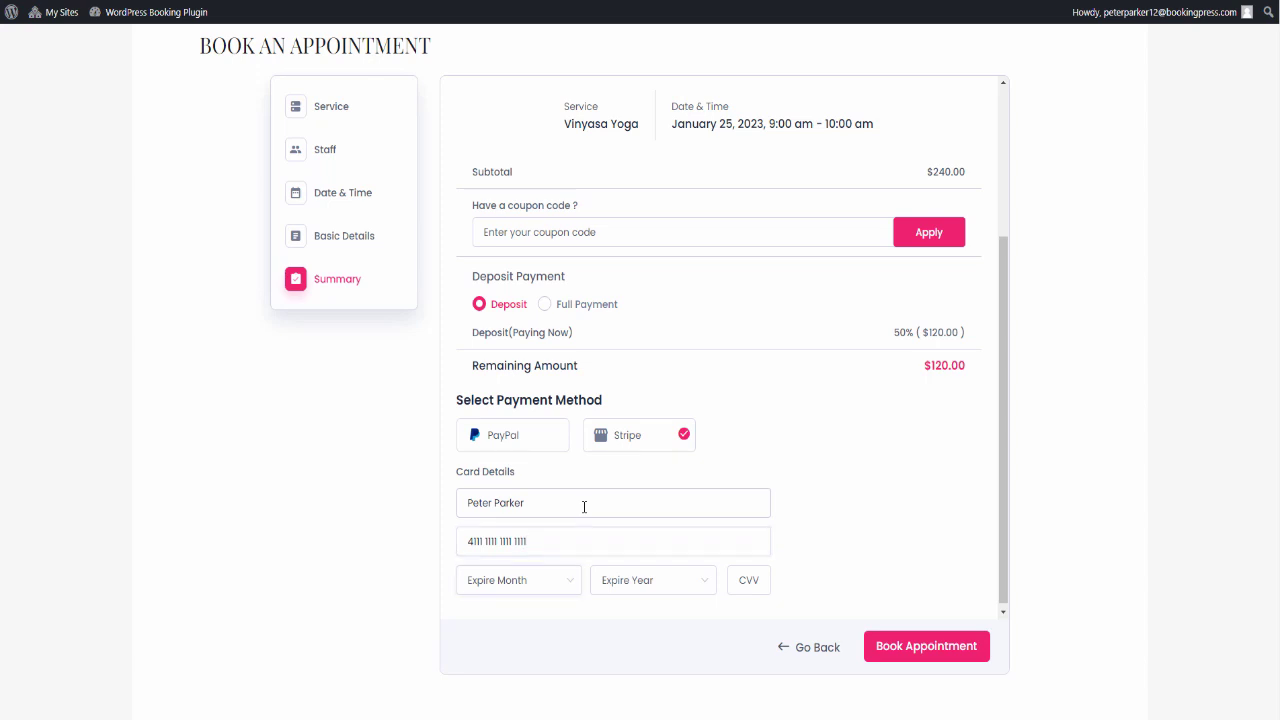
{"action": "scroll", "coordinate": [566, 577], "scroll_direction": "down", "scroll_amount": 1}
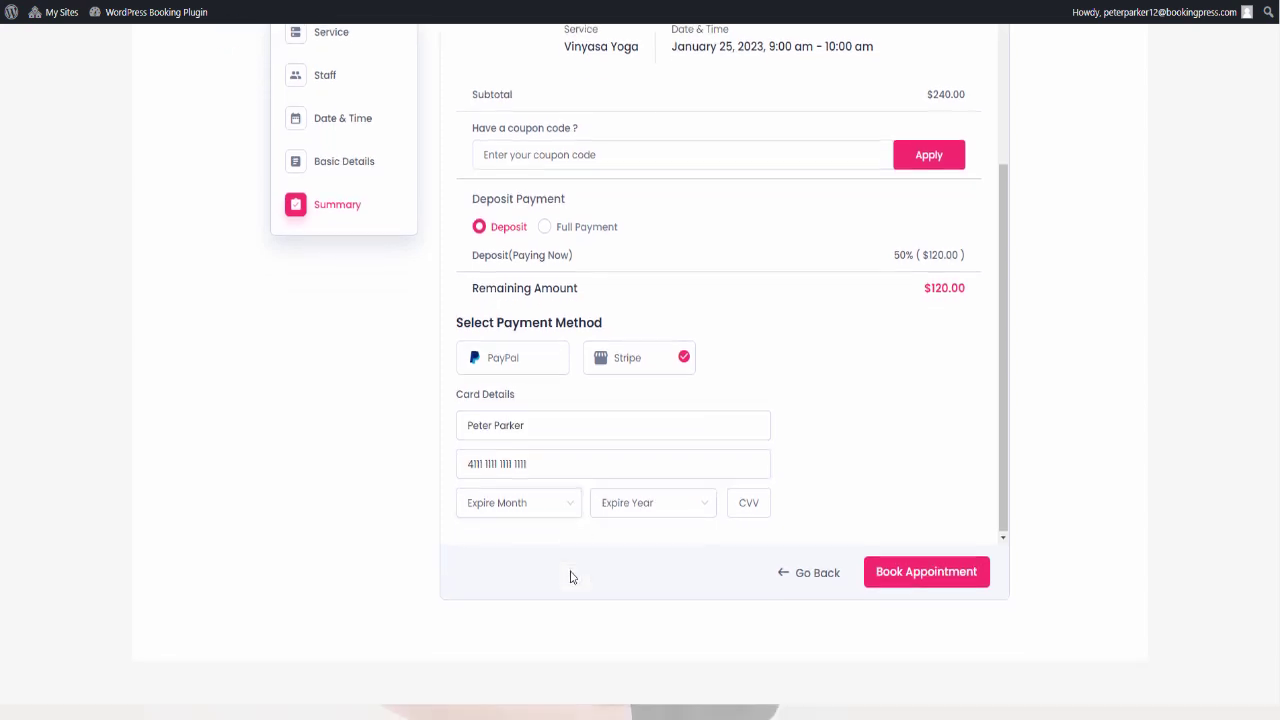
- Set the card expiry to 12/2031 and submit the appointment booking
{"action": "left_click", "coordinate": [560, 511]}
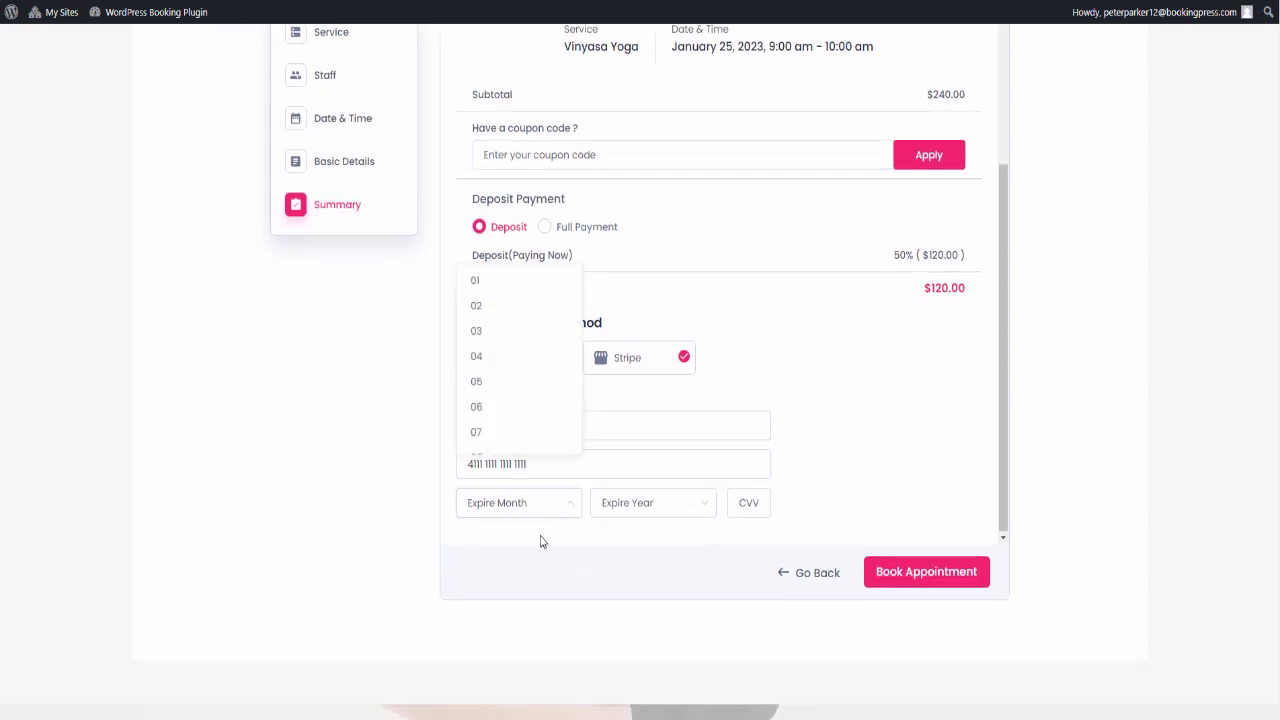
{"action": "scroll", "coordinate": [512, 443], "scroll_direction": "down", "scroll_amount": 2}
{"action": "left_click", "coordinate": [509, 443]}
{"action": "scroll", "coordinate": [700, 523], "scroll_direction": "down", "scroll_amount": 1}
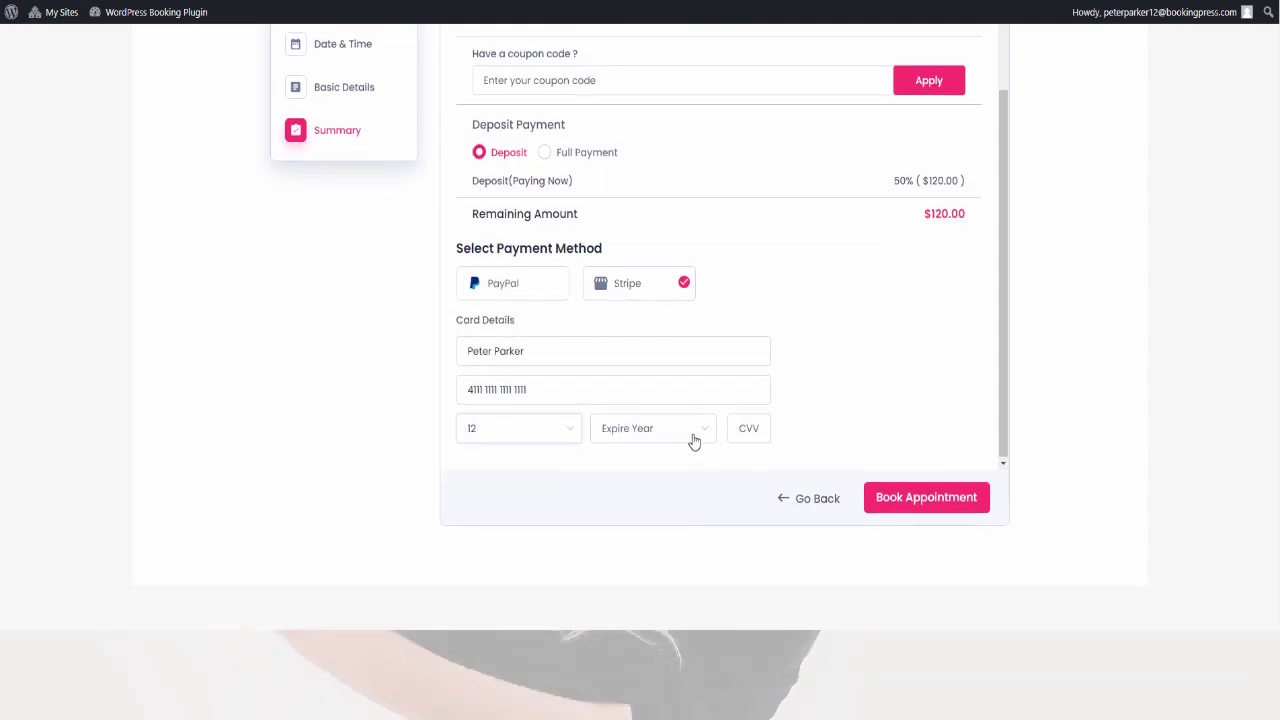
{"action": "left_click", "coordinate": [692, 438]}
{"action": "scroll", "coordinate": [643, 600], "scroll_direction": "down", "scroll_amount": 3}
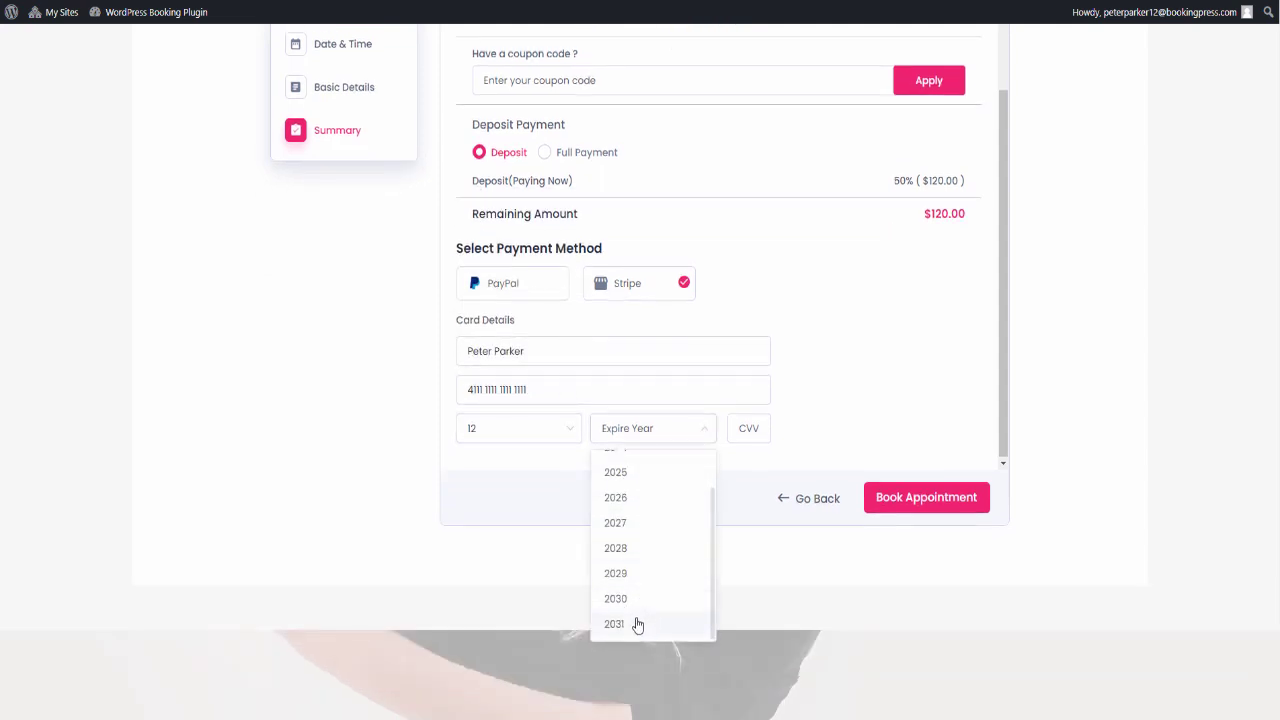
{"action": "left_click", "coordinate": [637, 622]}
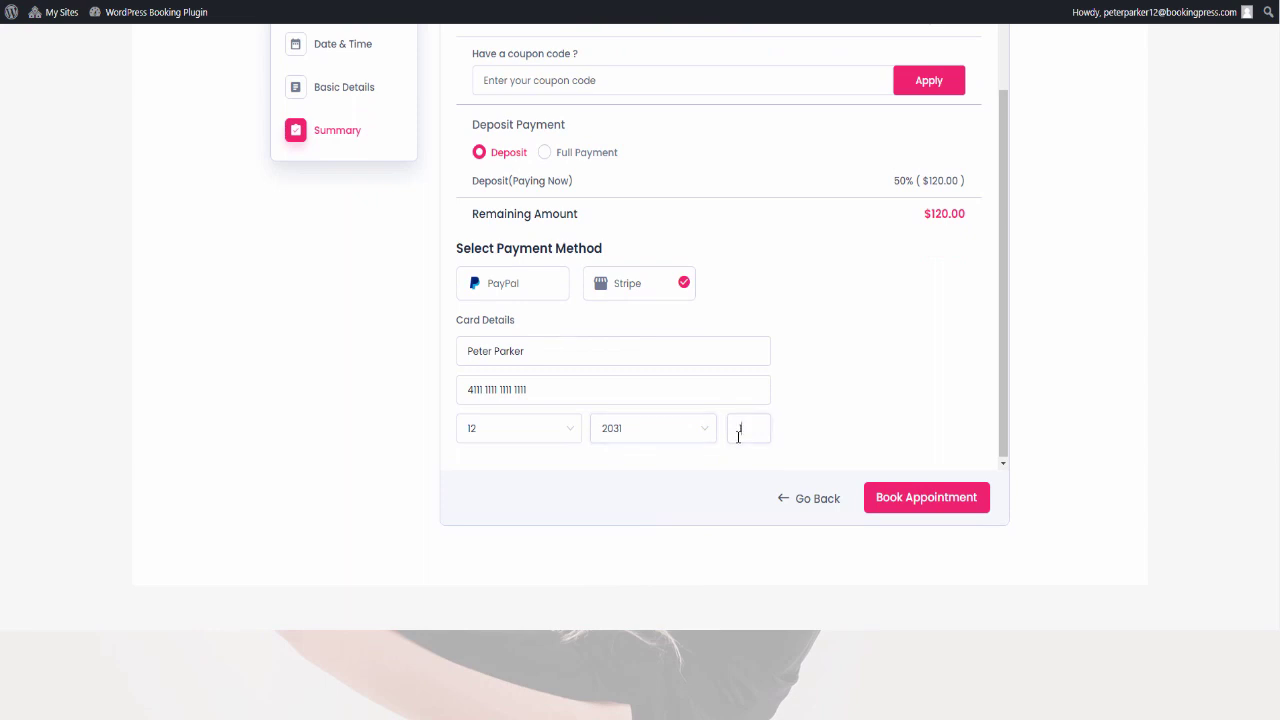
{"action": "scroll", "coordinate": [826, 451], "scroll_direction": "up", "scroll_amount": 1}
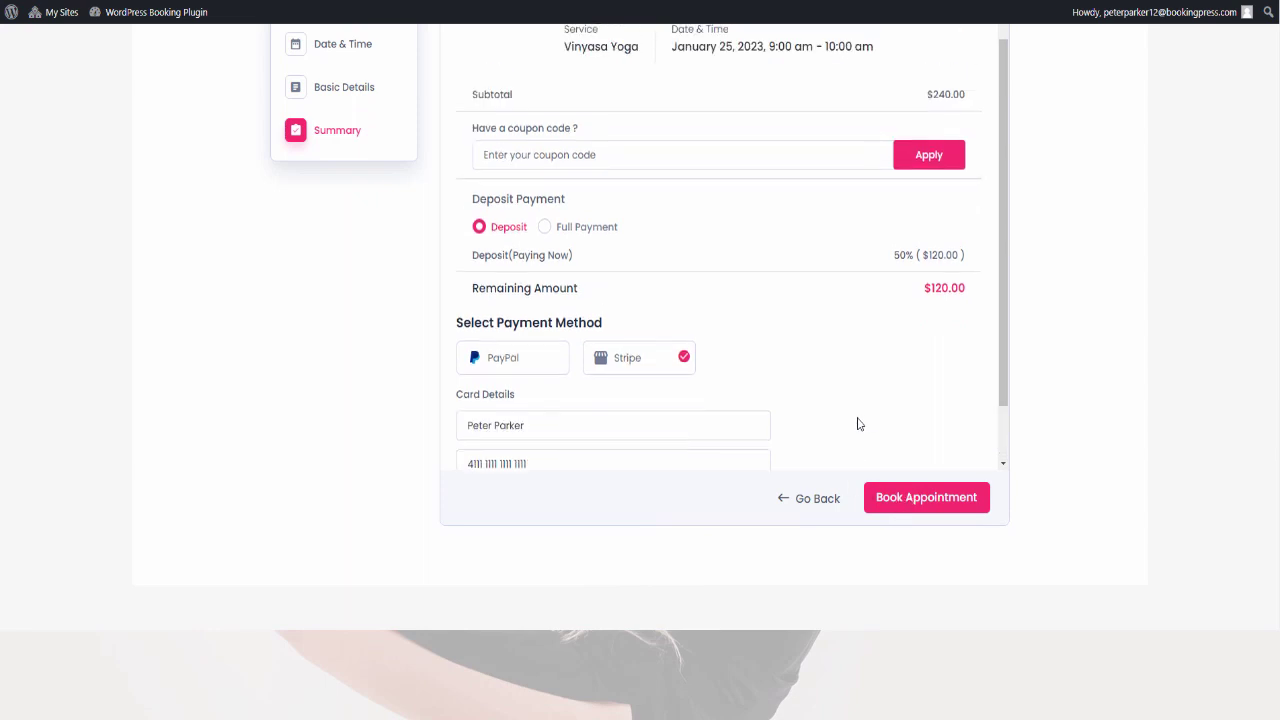
{"action": "scroll", "coordinate": [857, 423], "scroll_direction": "down", "scroll_amount": 1}
{"action": "scroll", "coordinate": [500, 590], "scroll_direction": "up", "scroll_amount": 2}
{"action": "left_click", "coordinate": [938, 651]}
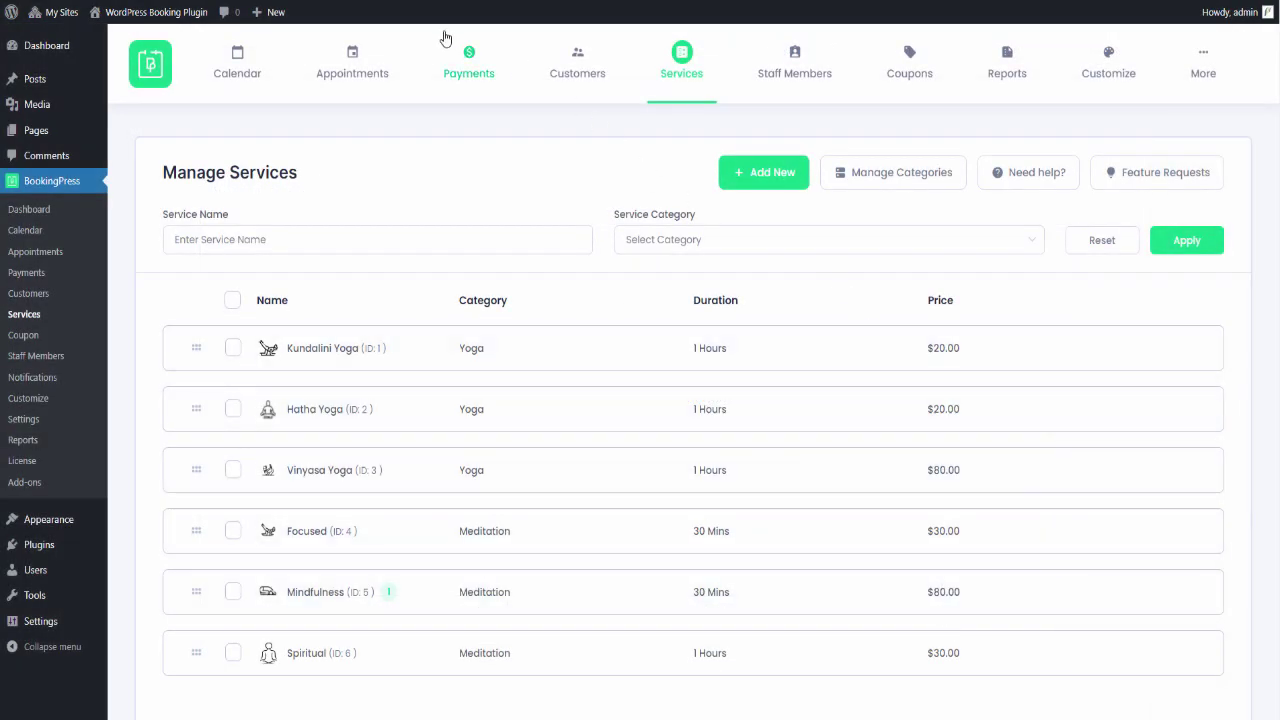
- Go to the Appointments tab in the BookingPress admin
{"action": "left_click", "coordinate": [355, 78]}
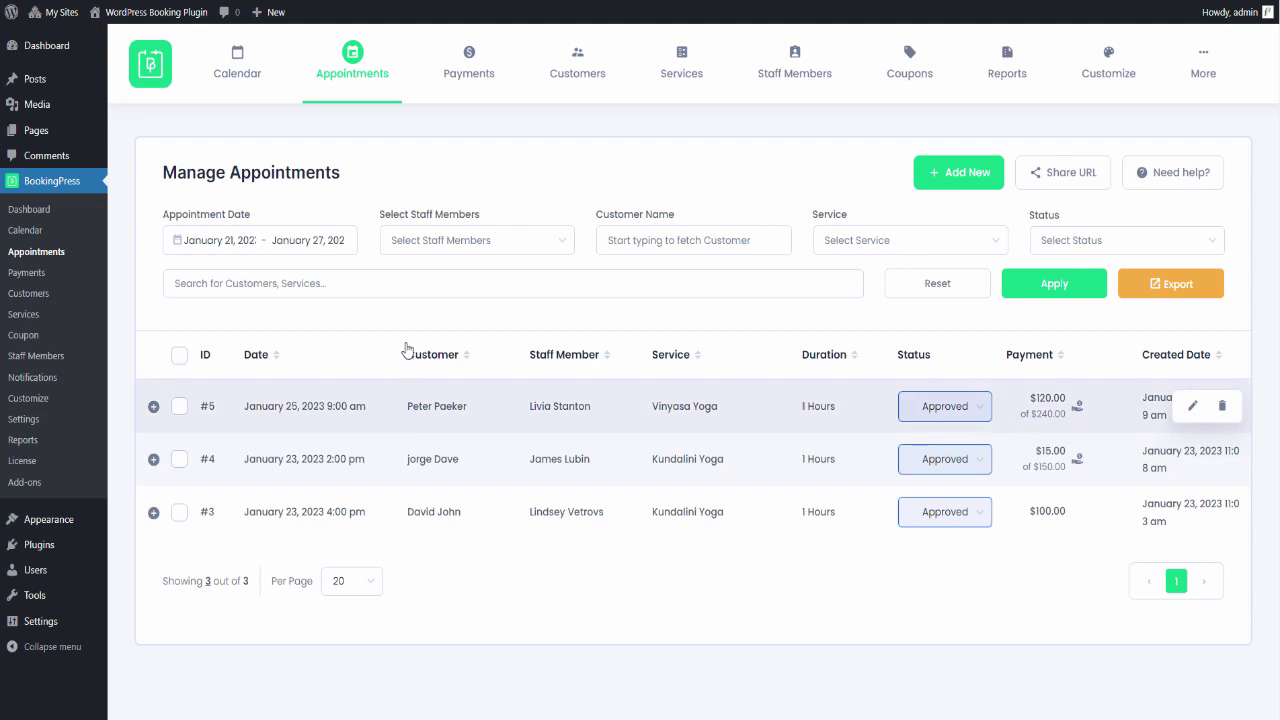
- Clear the appointment date filter and expand booking #5 to check its $120.00 deposit
{"action": "left_click", "coordinate": [348, 246]}
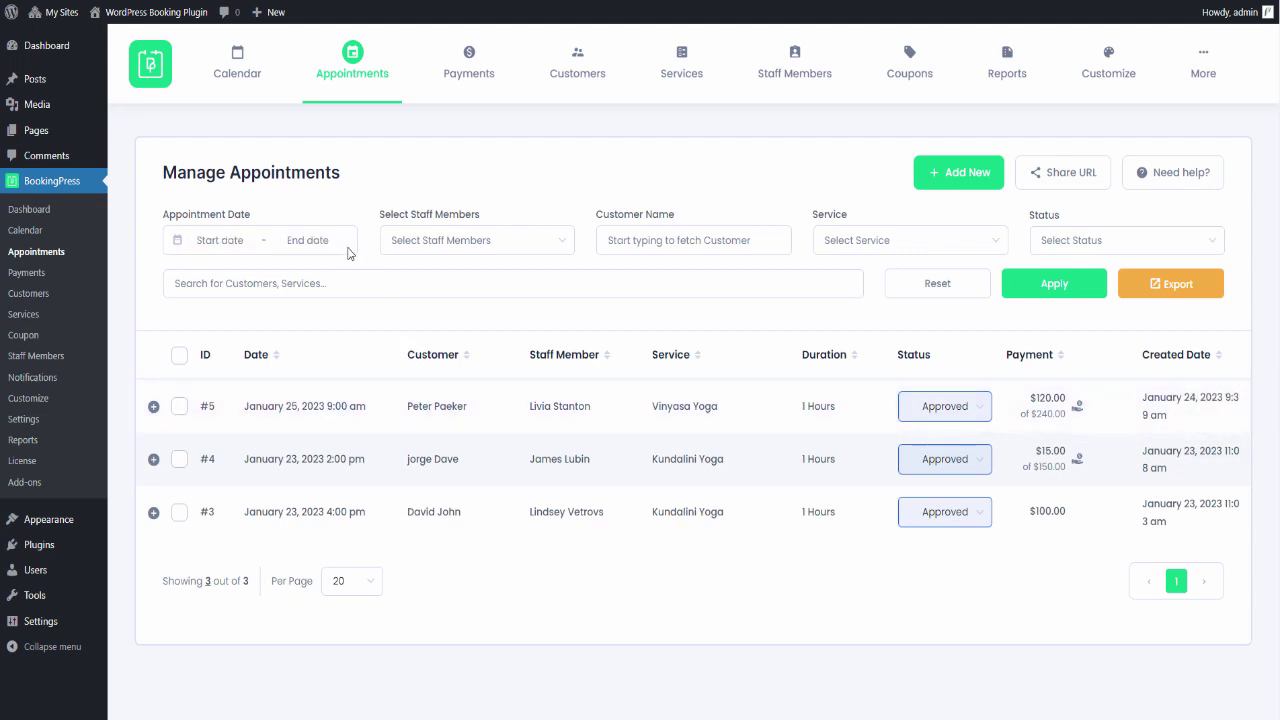
{"action": "left_click", "coordinate": [1062, 296]}
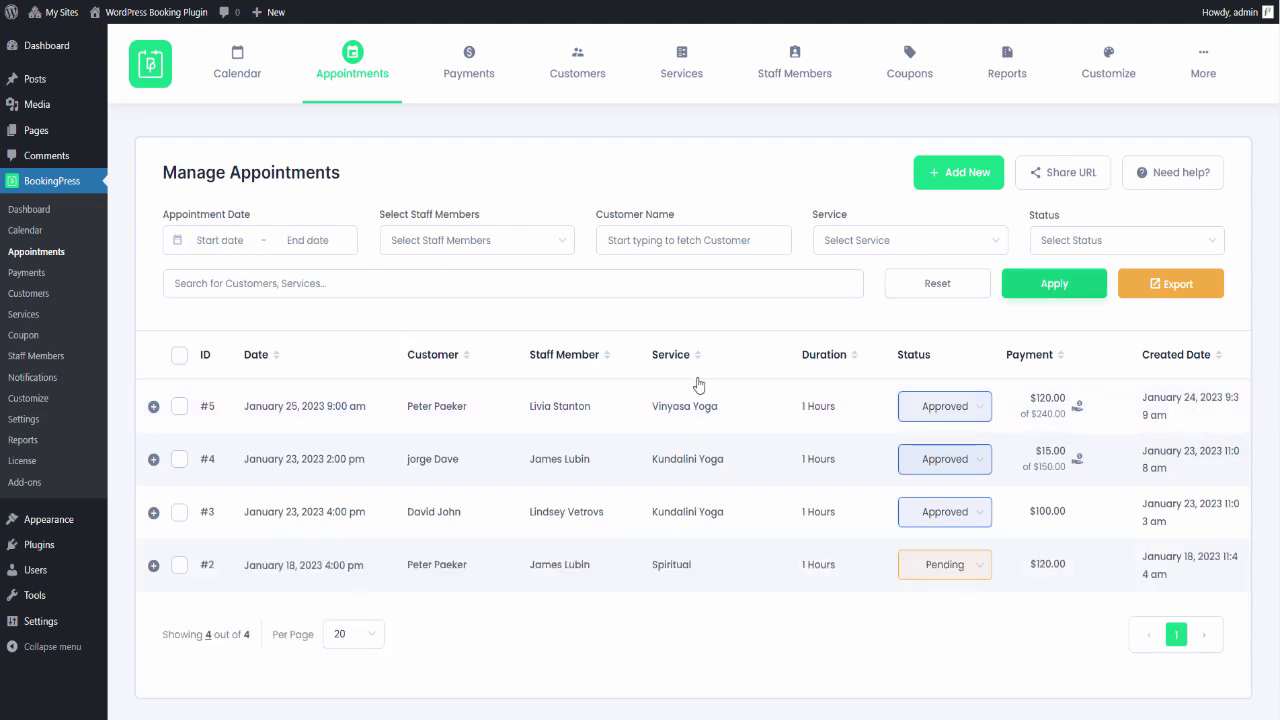
{"action": "left_click", "coordinate": [657, 405]}
{"action": "scroll", "coordinate": [657, 405], "scroll_direction": "down", "scroll_amount": 1}
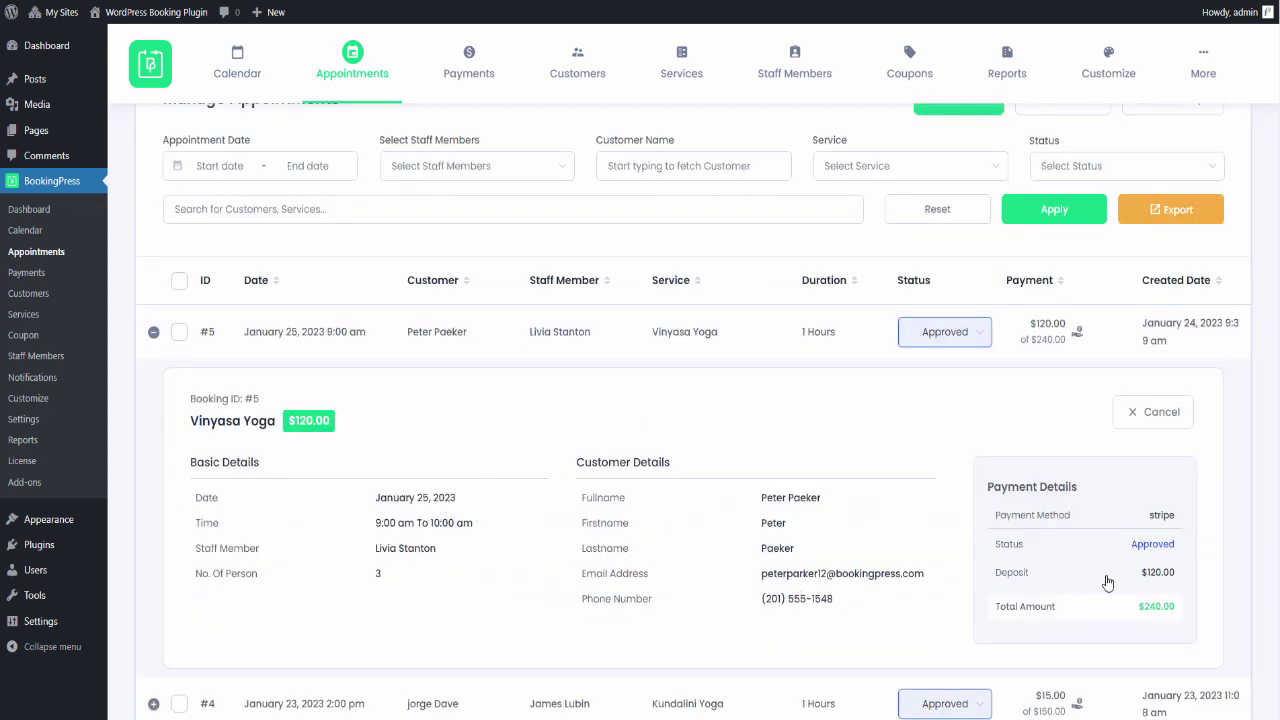
{"action": "triple_click", "coordinate": [1165, 577]}
{"action": "left_click_drag", "start_coordinate": [996, 576], "coordinate": [1038, 583]}
{"action": "left_click", "coordinate": [1038, 583]}
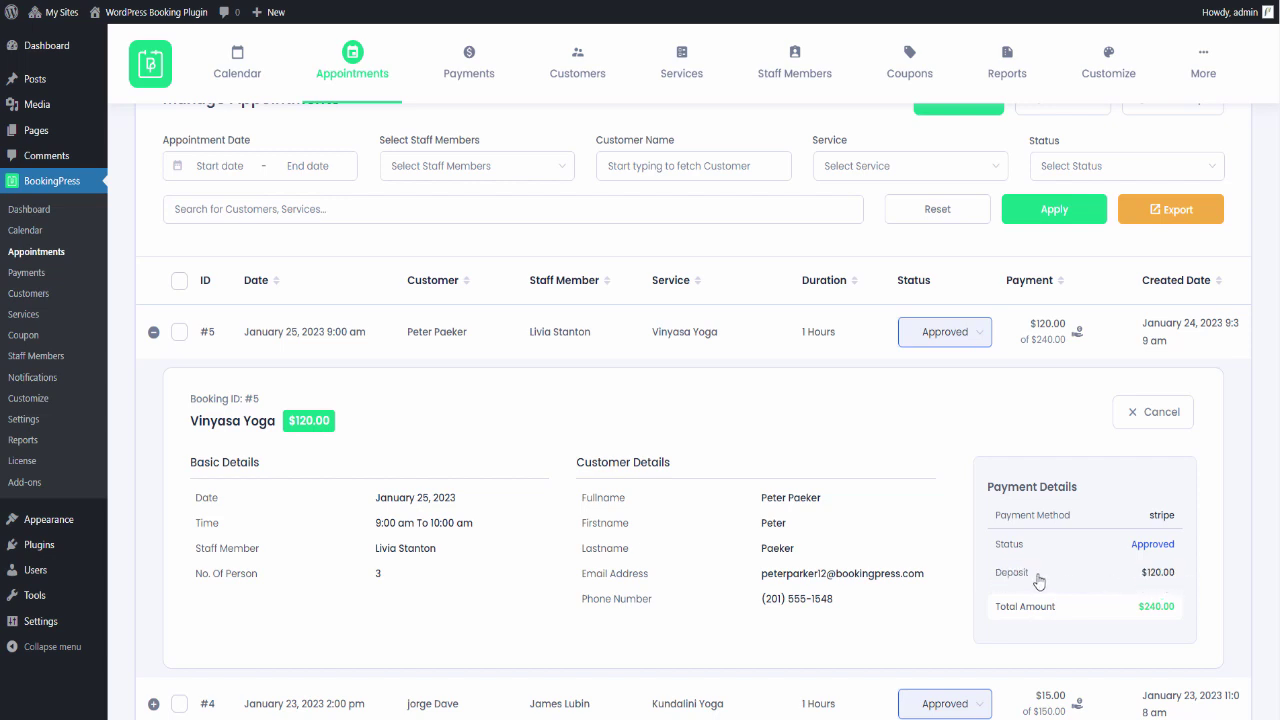
{"action": "left_click", "coordinate": [470, 84]}
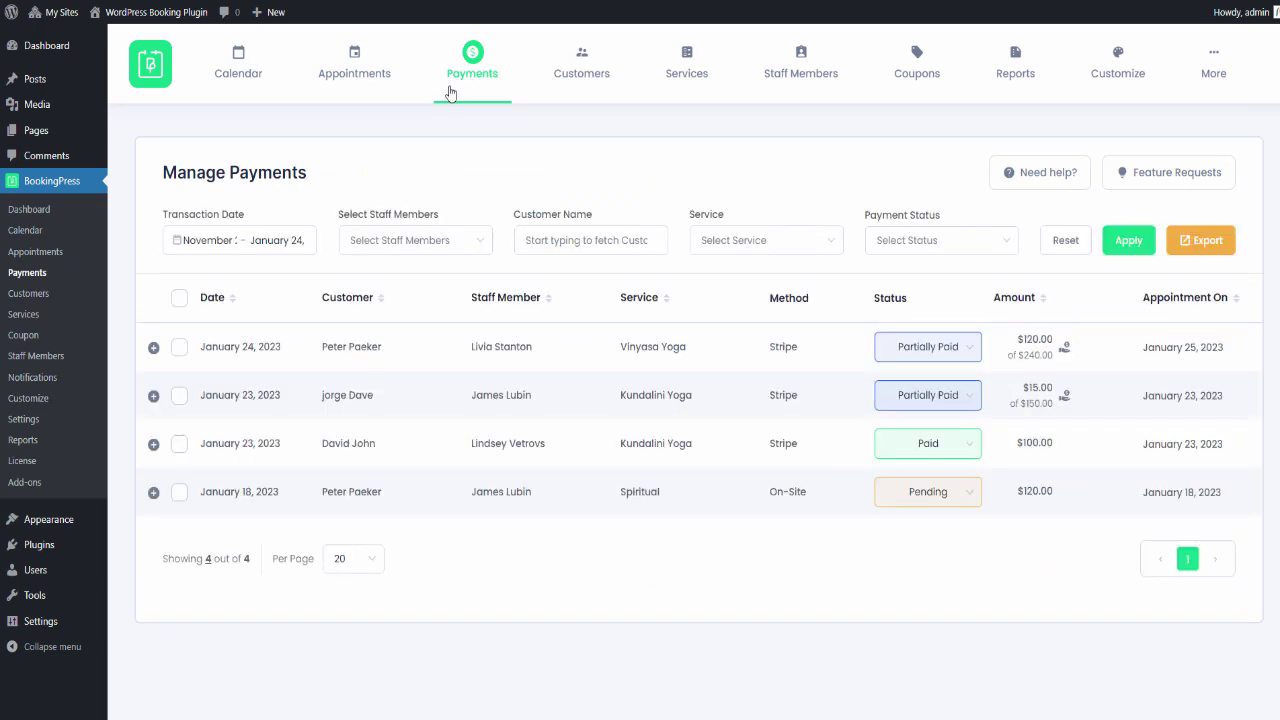
- Expand the Vinyasa Yoga payment to review its $120.00 deposit amount
{"action": "left_click", "coordinate": [709, 355]}
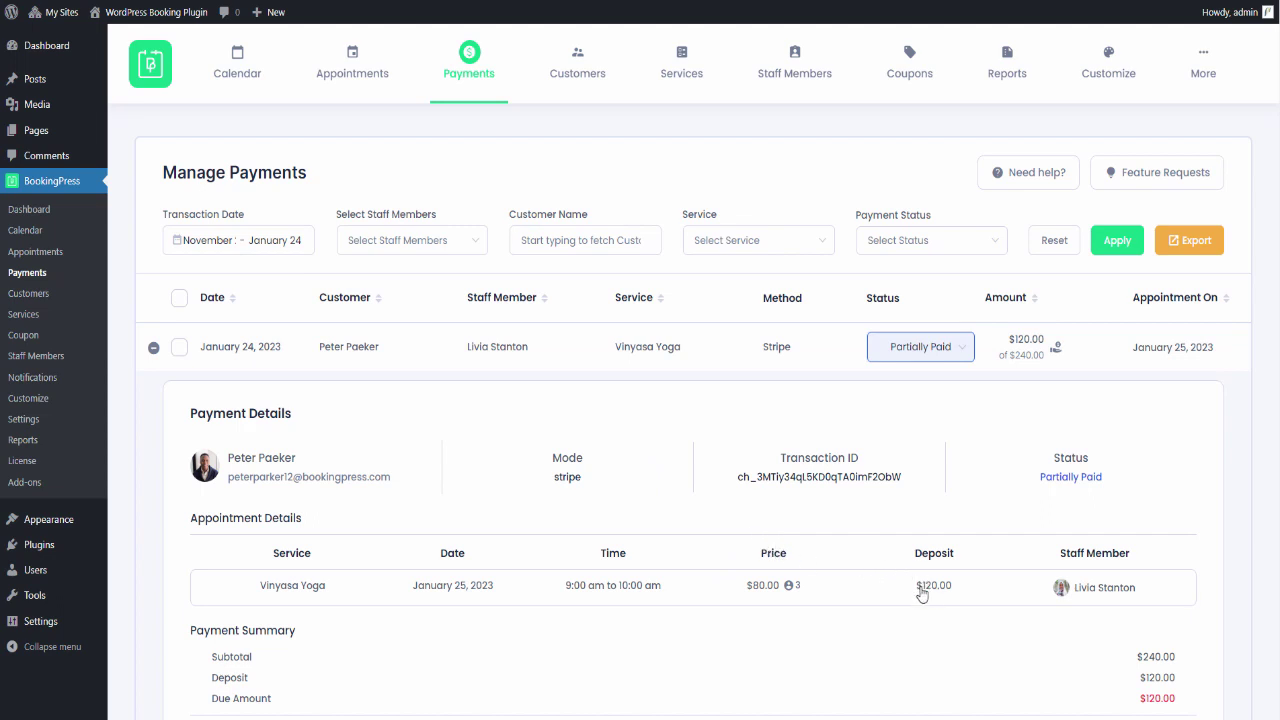
{"action": "left_click_drag", "start_coordinate": [921, 594], "coordinate": [954, 596]}
{"action": "left_click", "coordinate": [955, 596]}
{"action": "left_click", "coordinate": [1003, 345]}
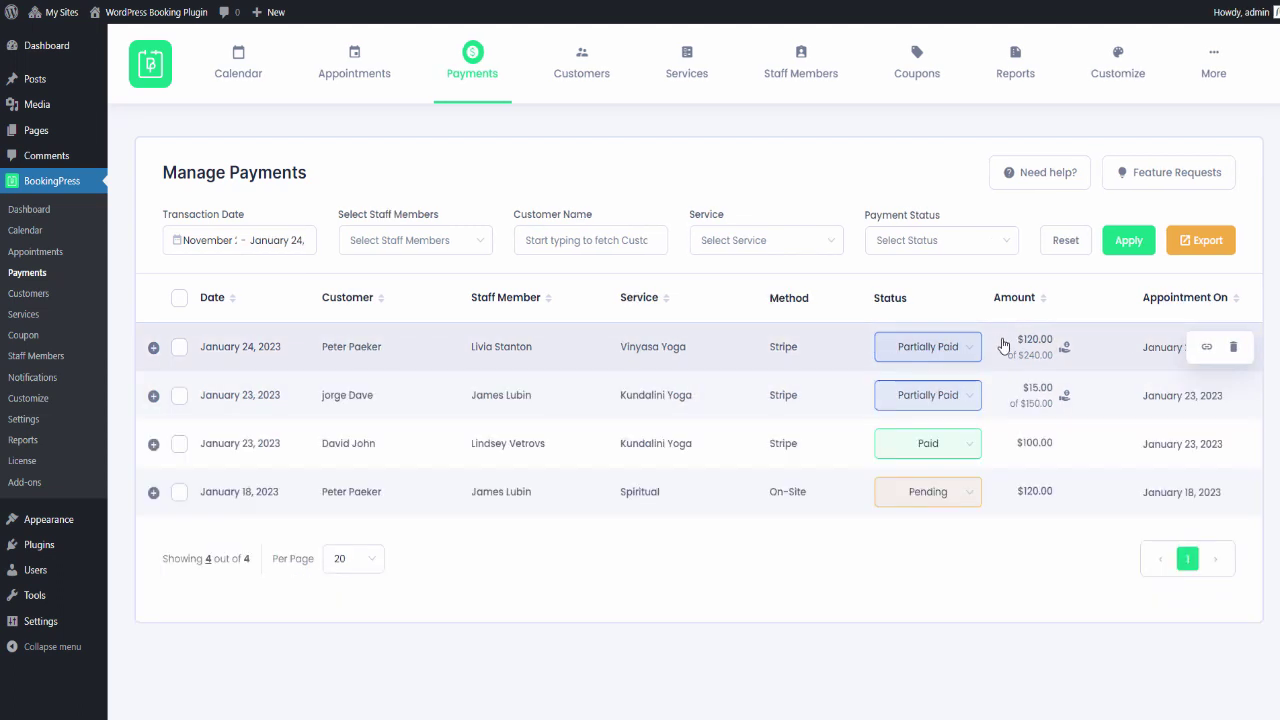
{"action": "left_click_drag", "start_coordinate": [1020, 345], "coordinate": [1057, 343]}
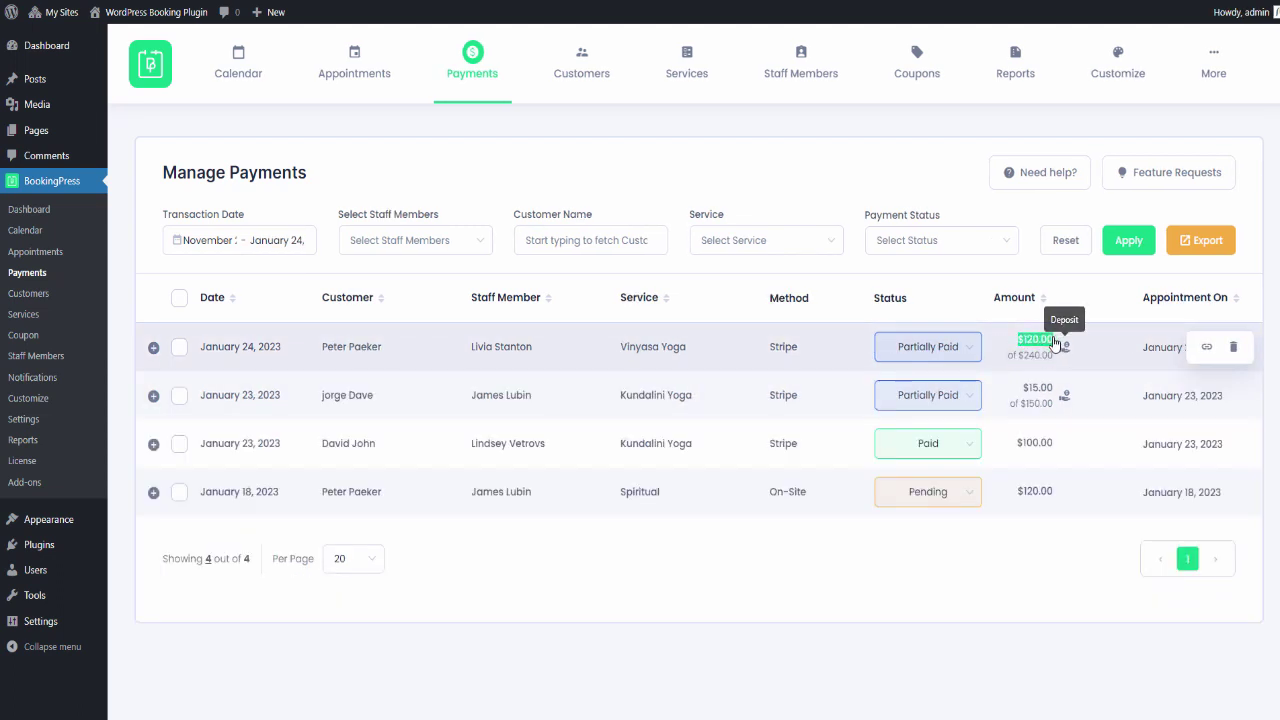
{"action": "left_click", "coordinate": [1014, 352]}
- Change the Vinyasa Yoga payment status from Partially Paid to Paid, now showing $240.00
{"action": "left_click", "coordinate": [968, 347]}
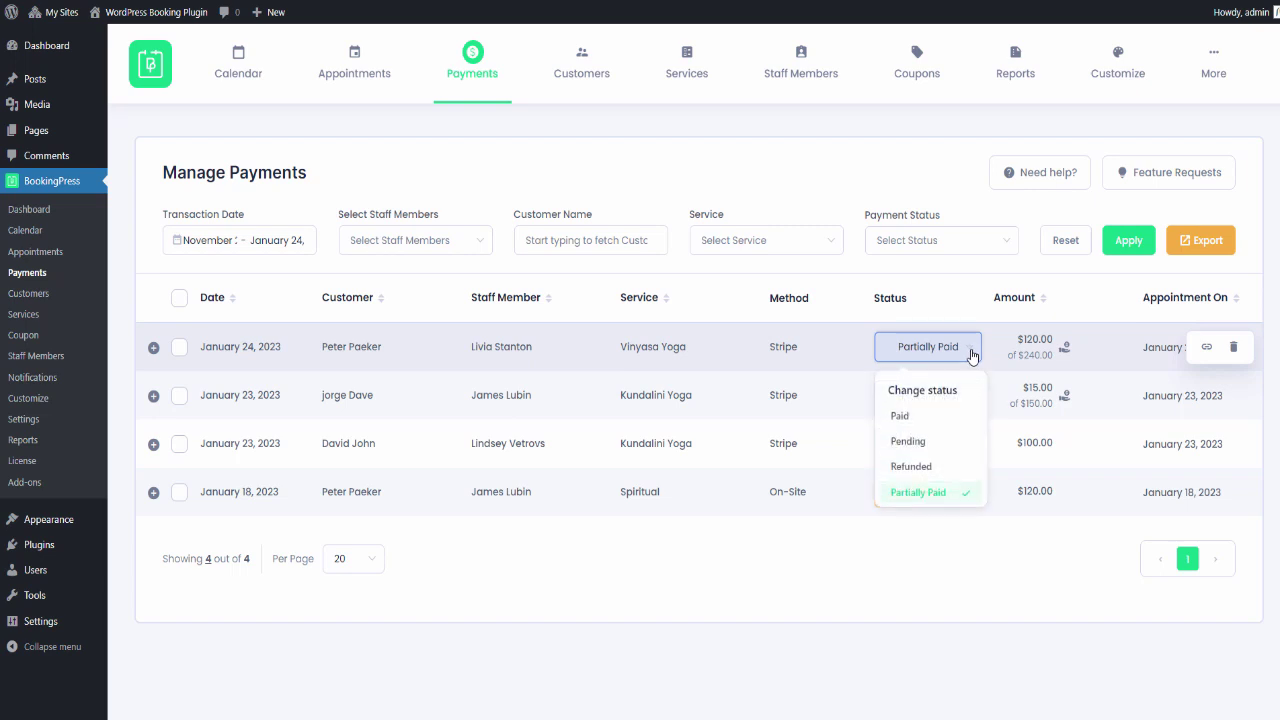
{"action": "left_click", "coordinate": [900, 416]}
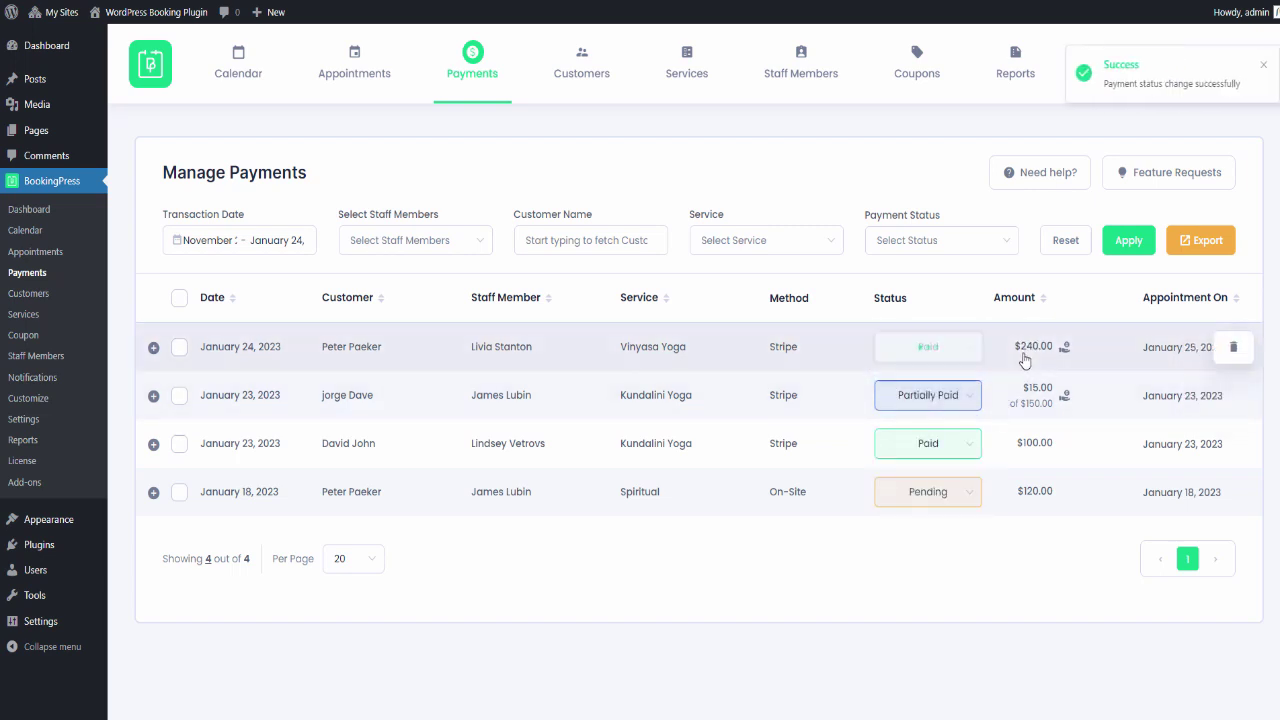
{"action": "left_click_drag", "start_coordinate": [1012, 346], "coordinate": [1052, 358]}
{"action": "left_click", "coordinate": [1042, 367]}
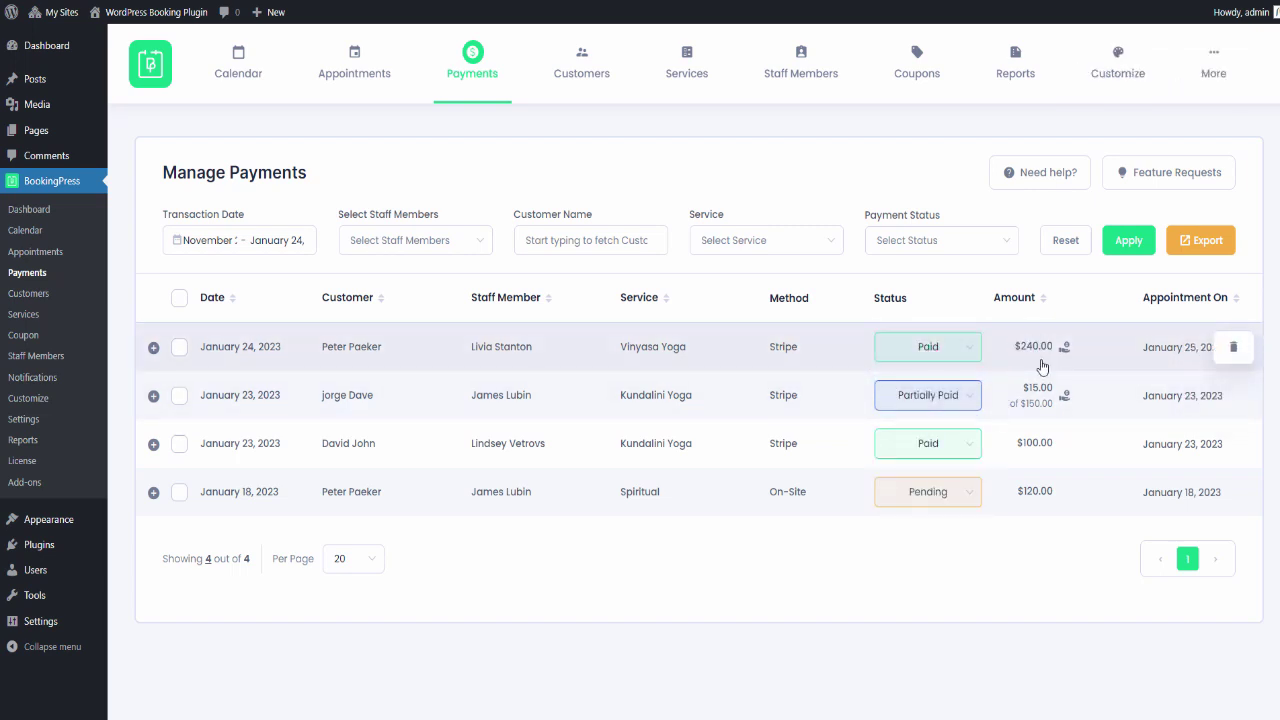